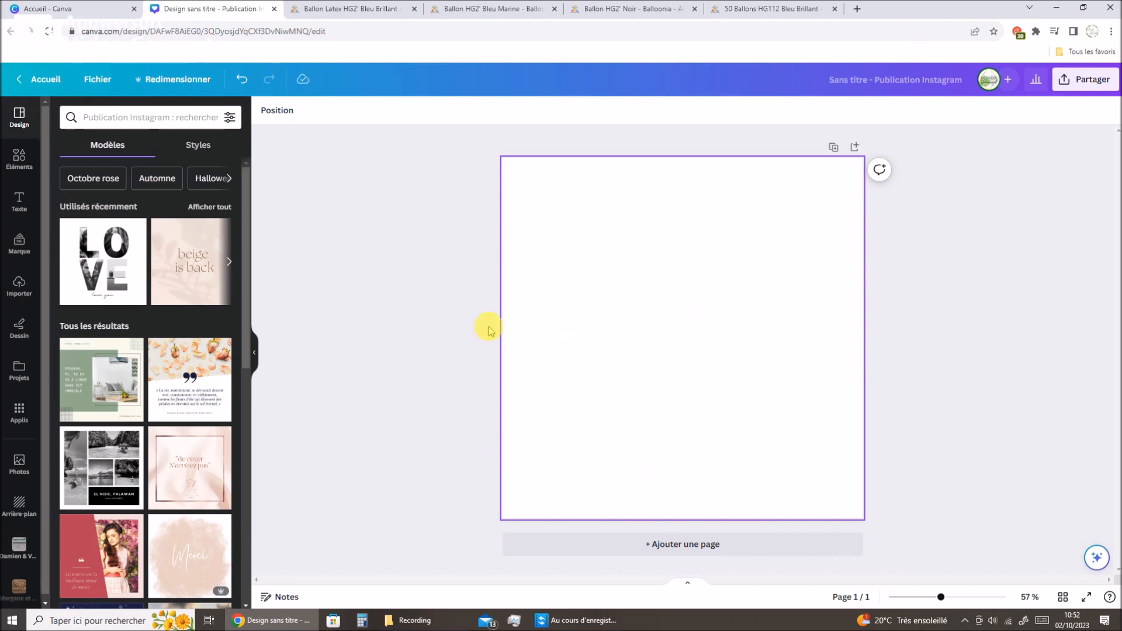
Step: Add the uploaded arch frame image to the blank page and enlarge it to fill the page
left_click(20, 290)
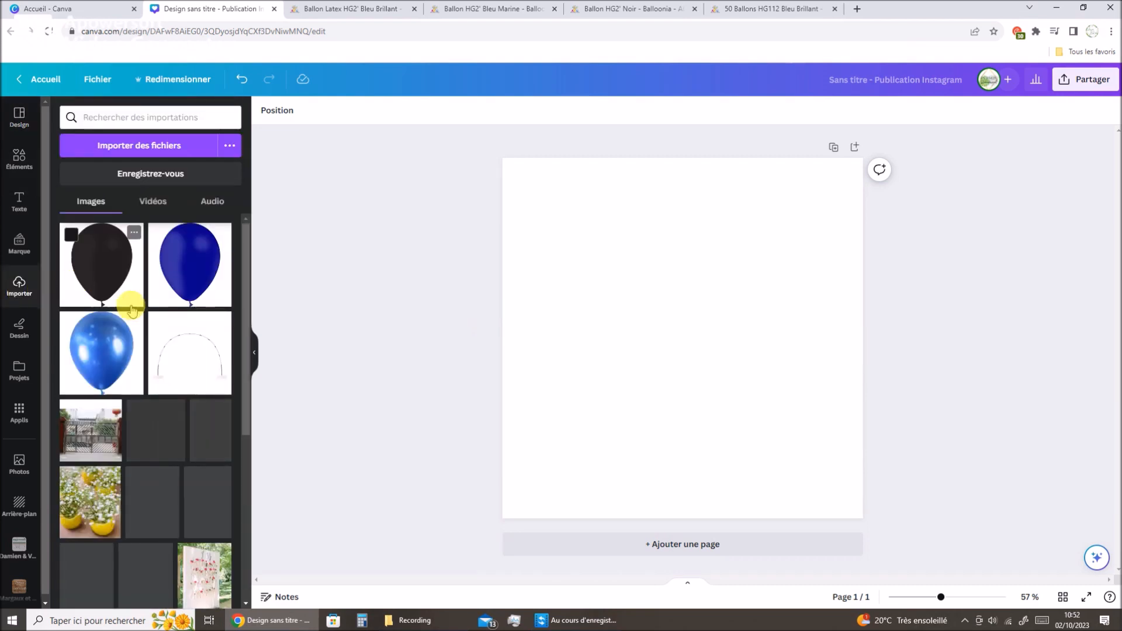
left_click(177, 349)
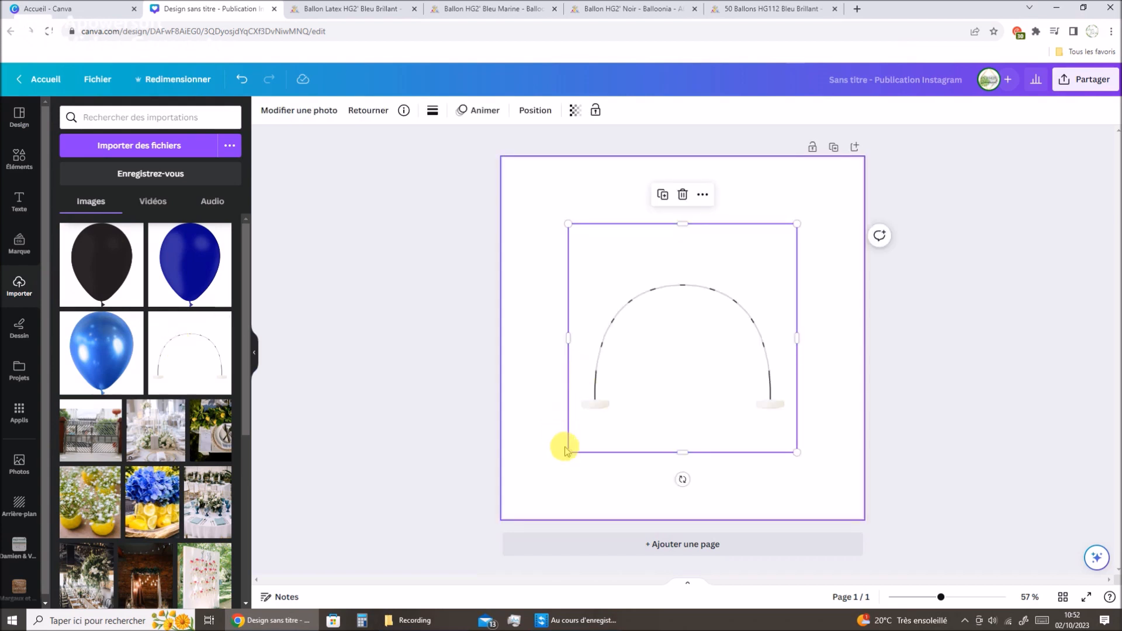
left_click_drag(568, 451, 489, 500)
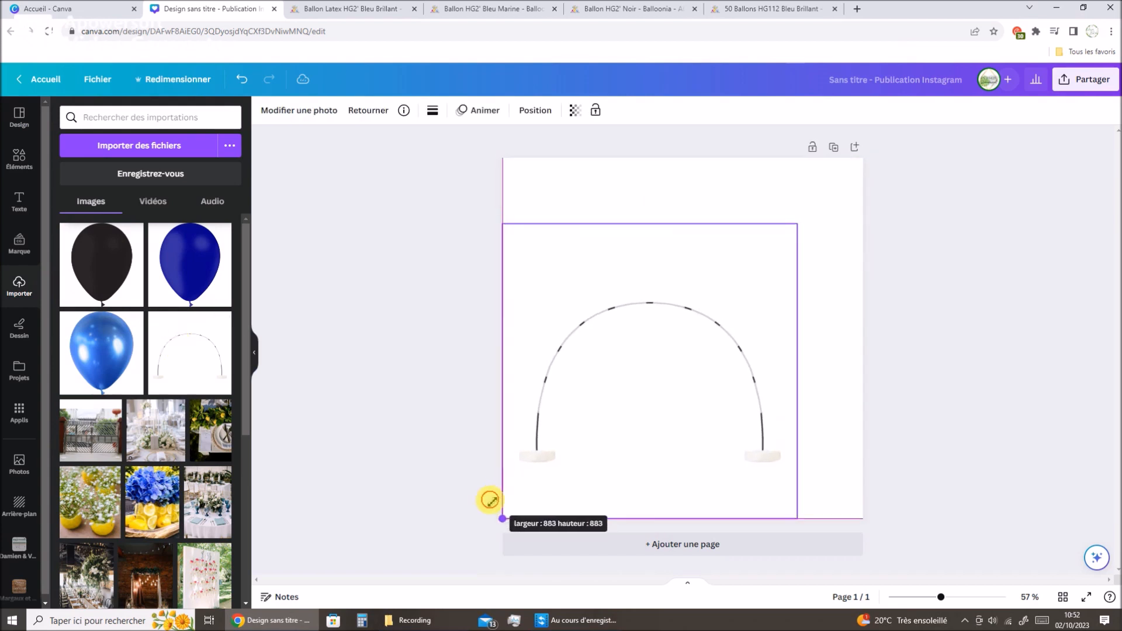
left_click_drag(797, 224, 884, 177)
left_click(949, 314)
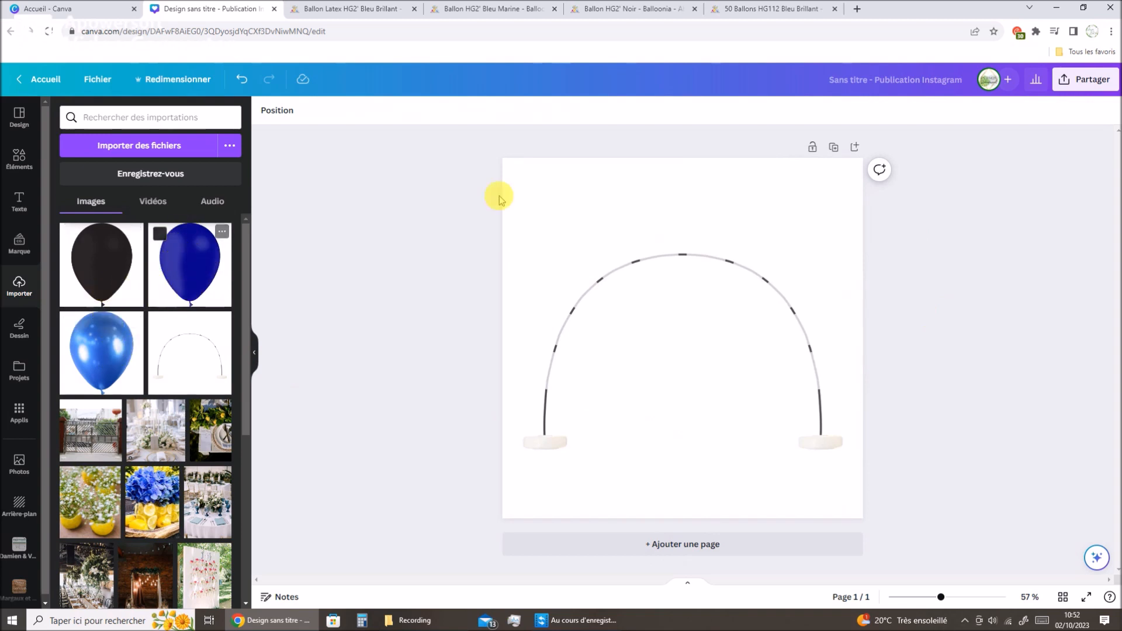
Step: Copy the black HG2' balloon image from the Balloonia product page and paste it into the Canva design
left_click(745, 13)
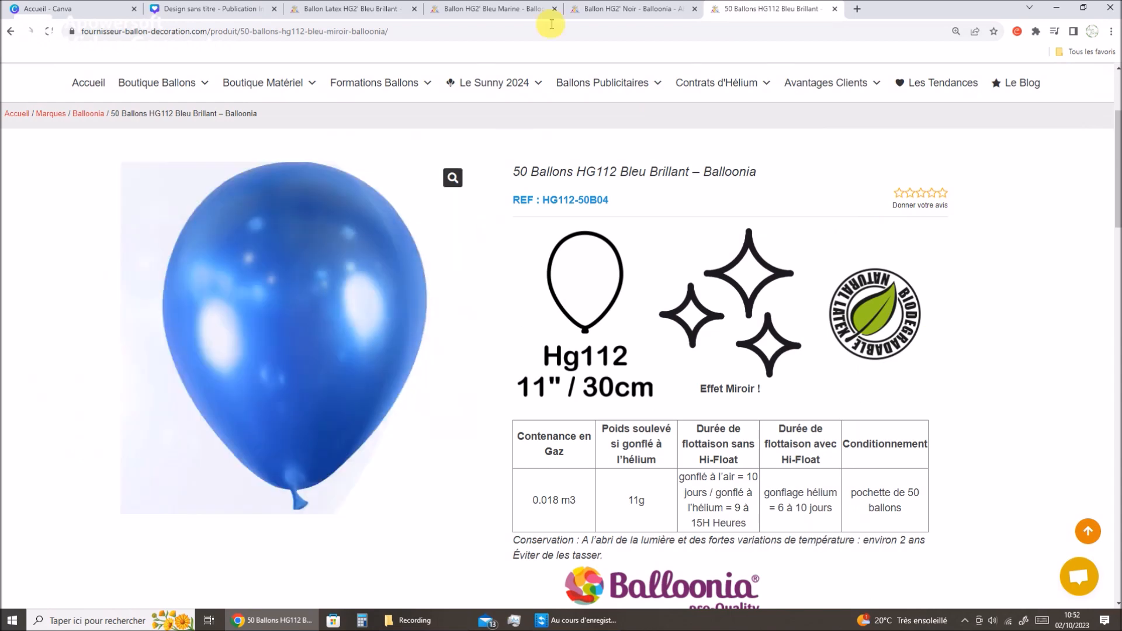
left_click(598, 13)
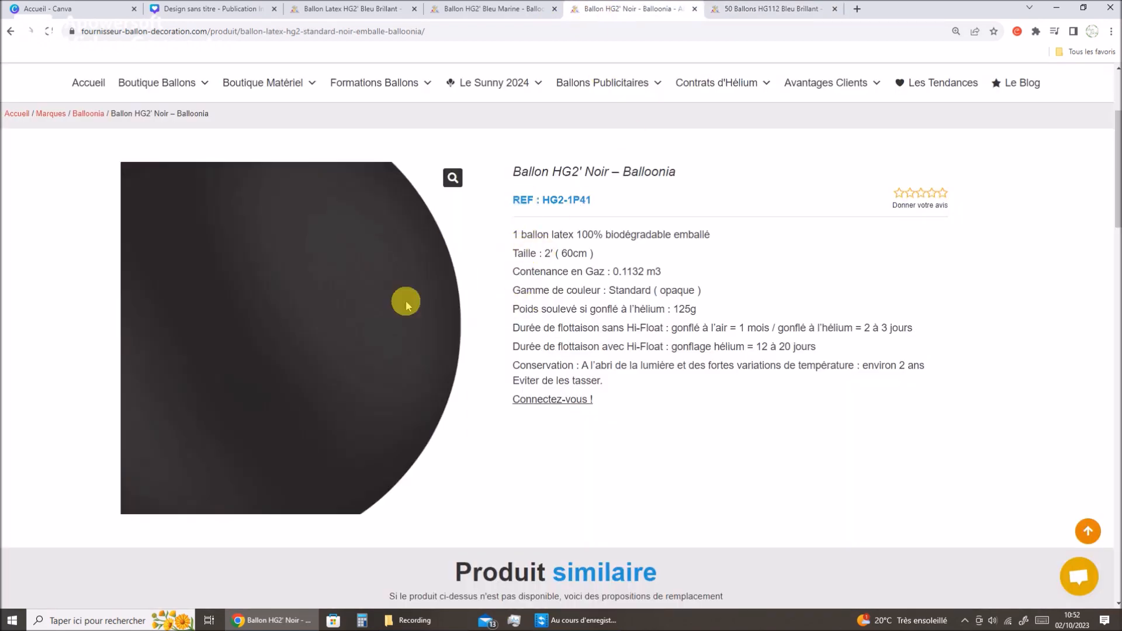
right_click(384, 299)
left_click(408, 334)
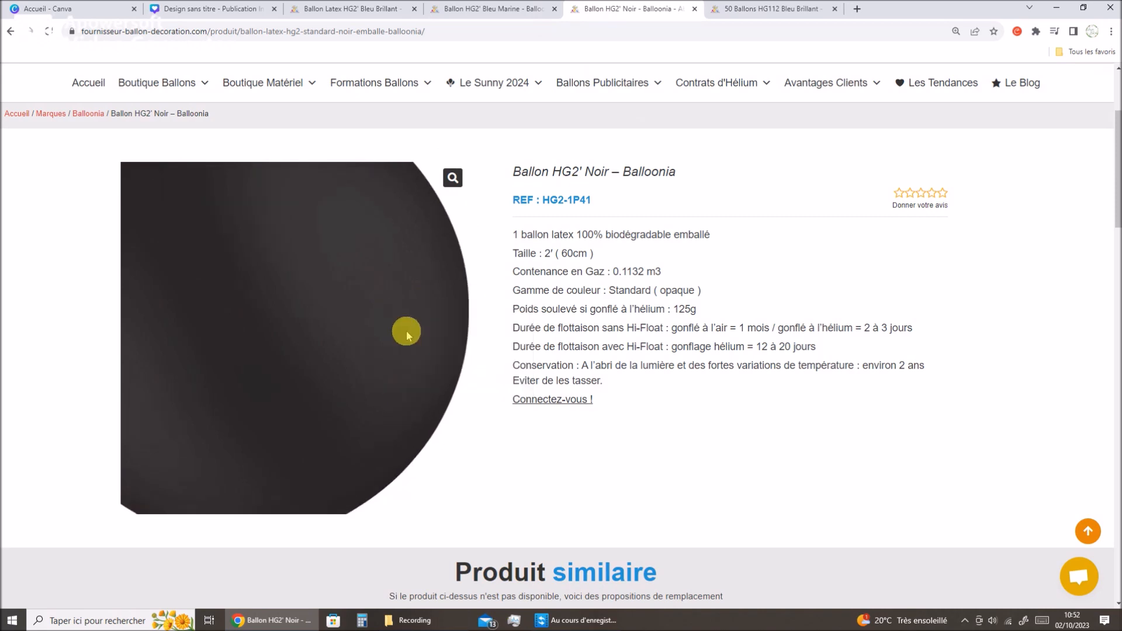
left_click(225, 8)
key("ctrl+v")
Step: Copy the Bleu Marine HG2' balloon image from its product page and paste it into the Canva design
left_click(502, 9)
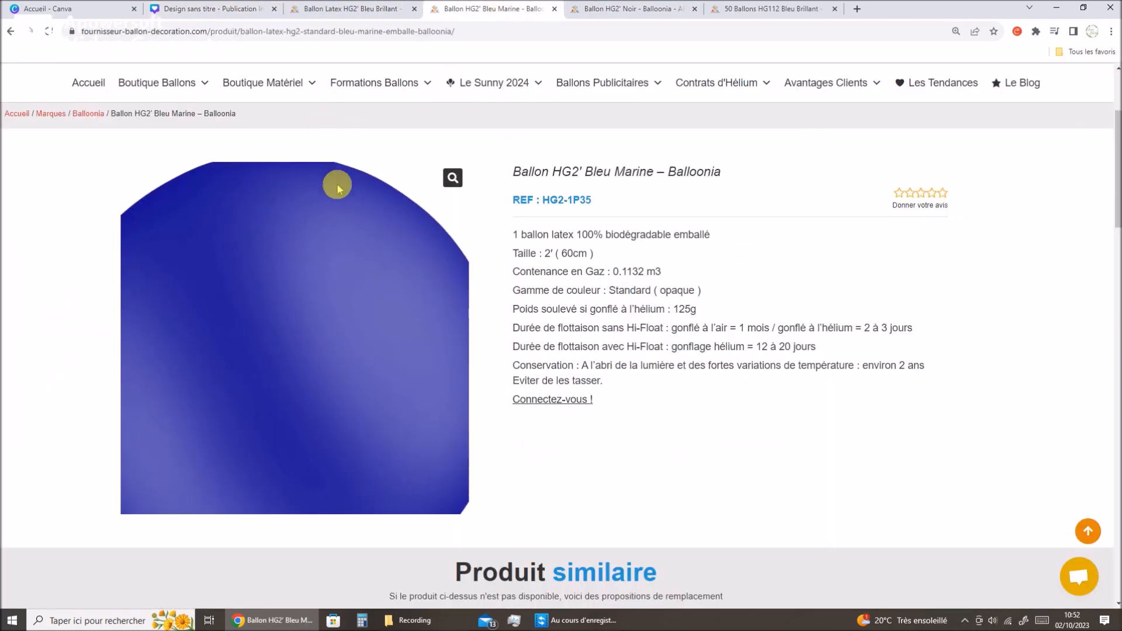
right_click(337, 195)
left_click(355, 225)
left_click(210, 8)
key("ctrl+v")
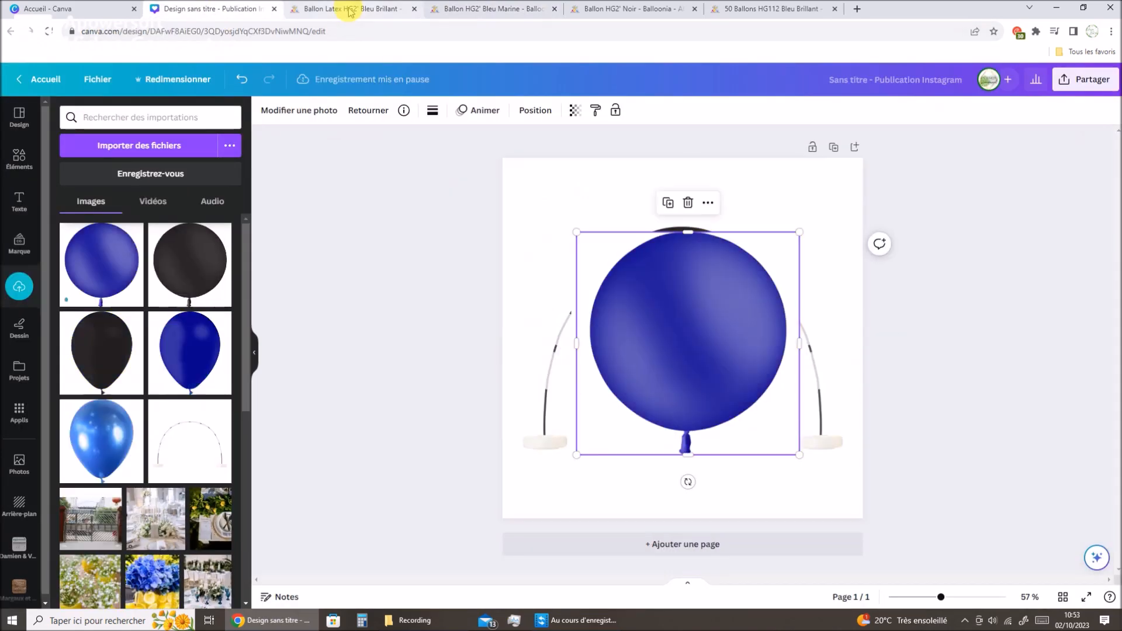
Step: Copy the Bleu Brillant HG2' balloon image from its product page and paste it into the Canva design
left_click(347, 8)
right_click(341, 202)
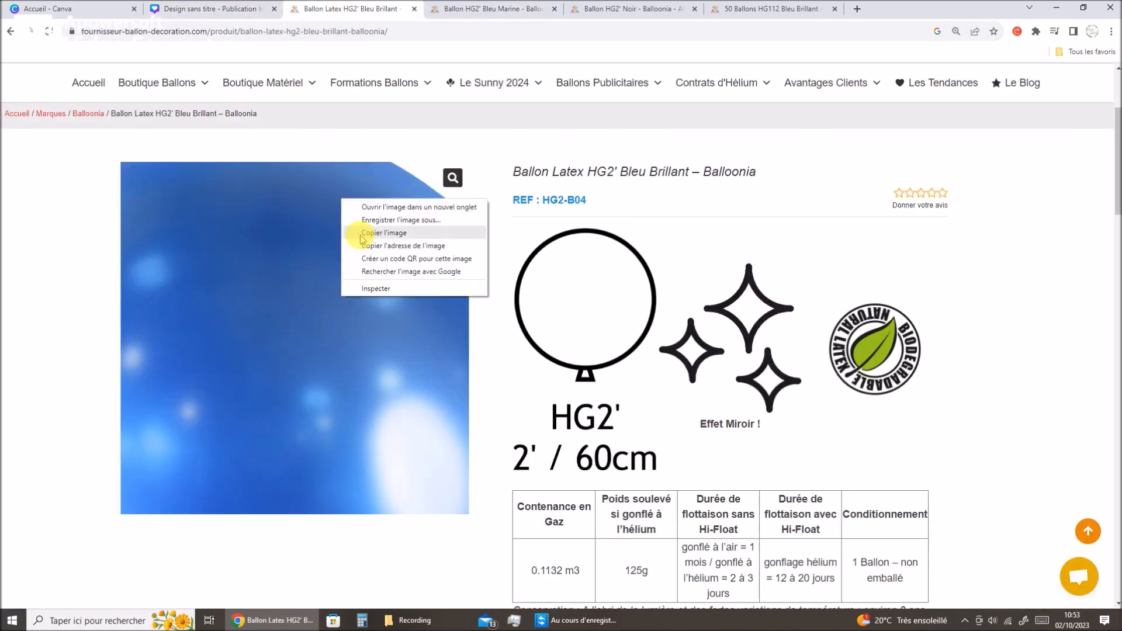
left_click(355, 231)
key("ctrl+2")
key("ctrl+v")
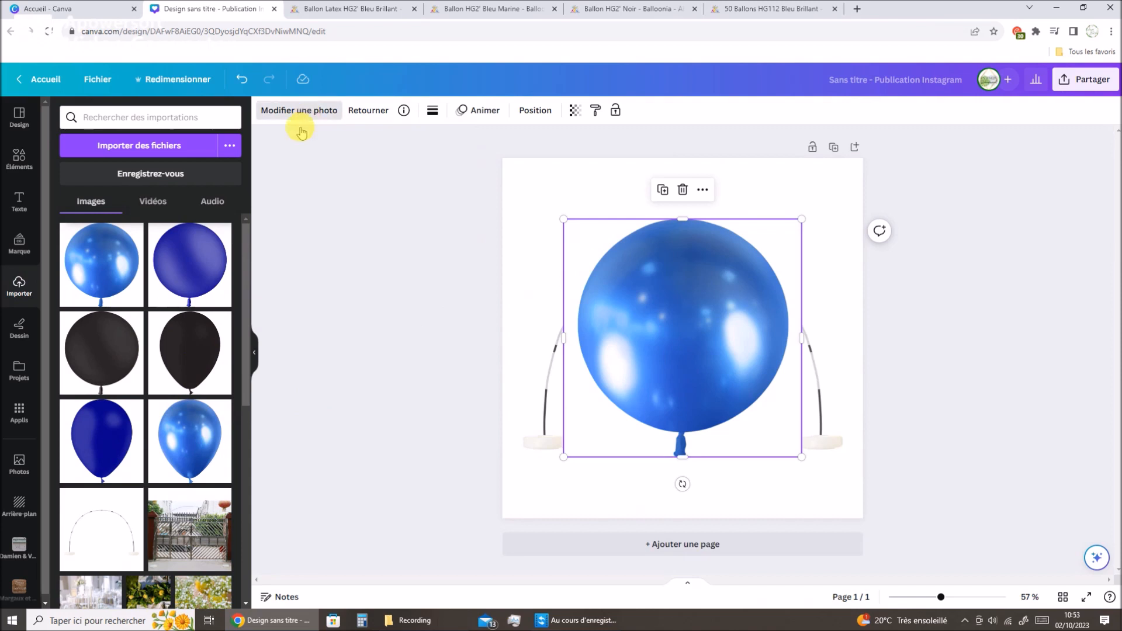
Step: Remove the bright blue balloon's background, crop off its knot and move it toward the page's upper left
left_click(278, 117)
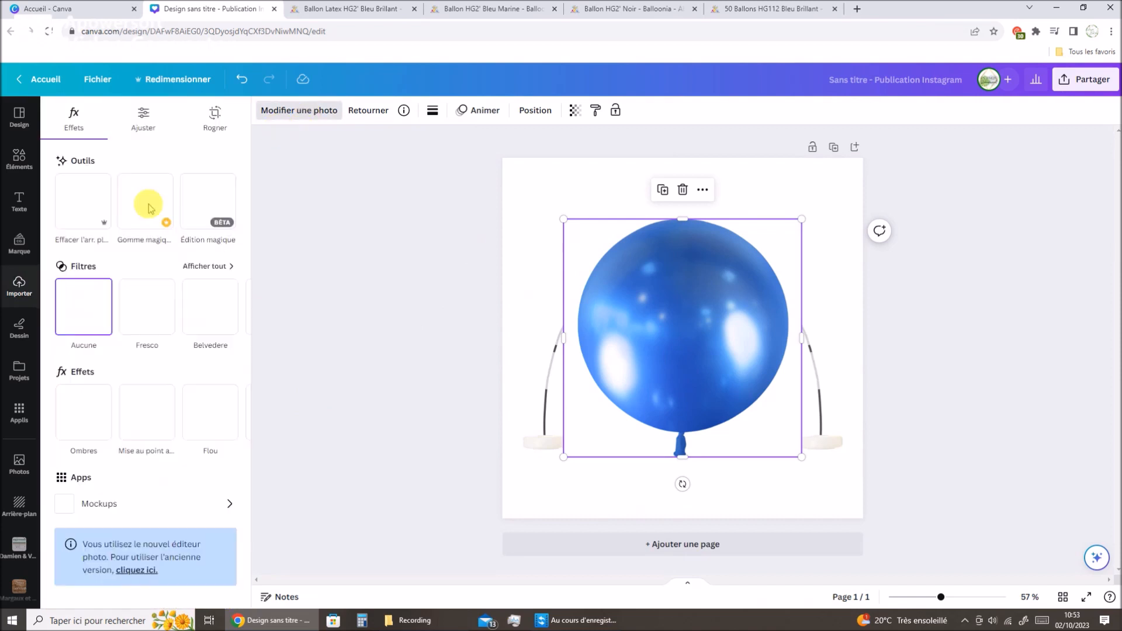
left_click(90, 228)
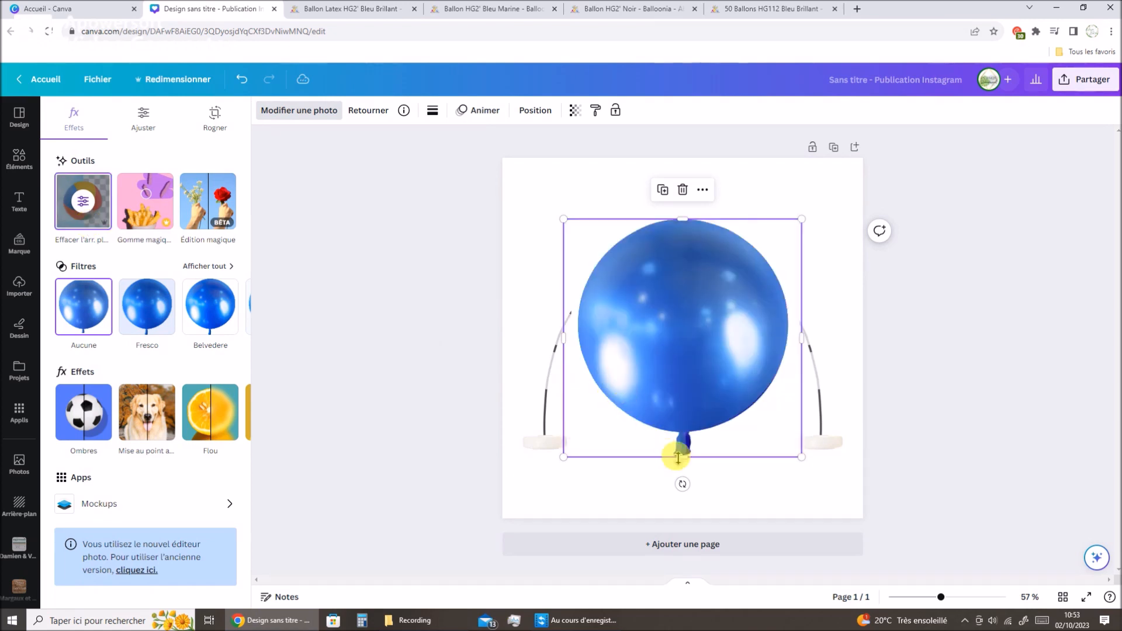
left_click_drag(679, 446, 679, 442)
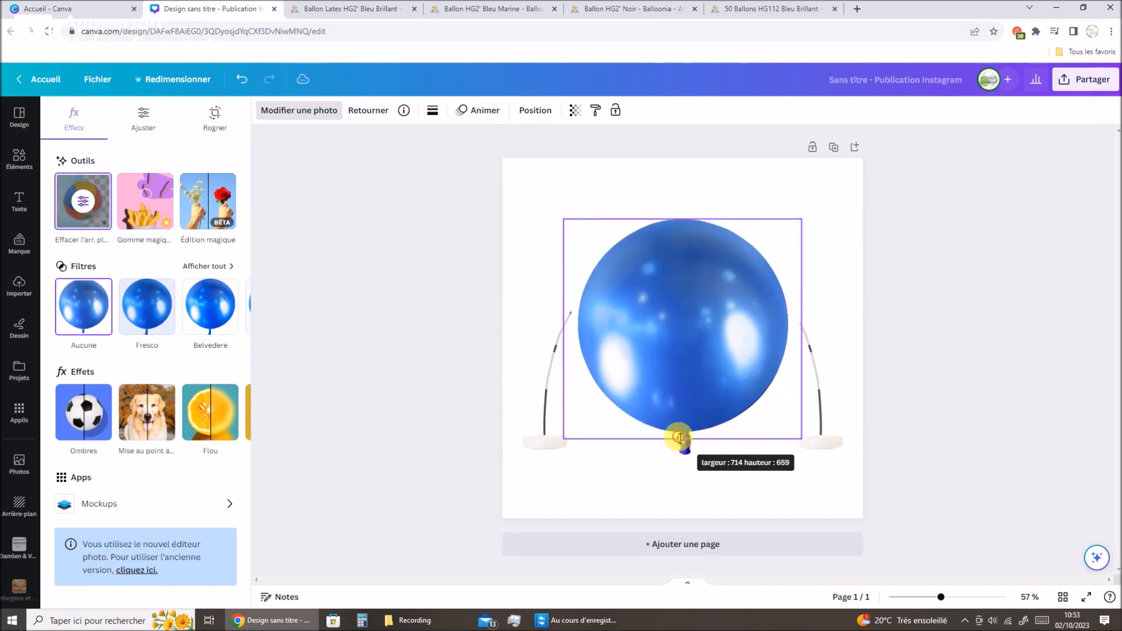
left_click_drag(679, 435, 680, 434)
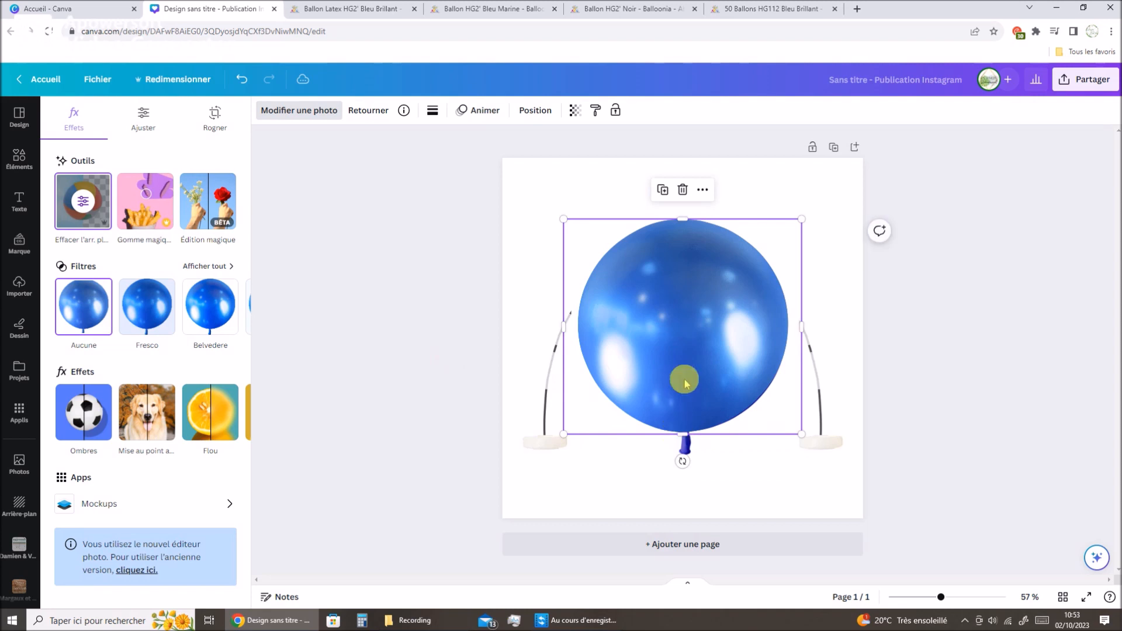
left_click_drag(670, 375, 611, 341)
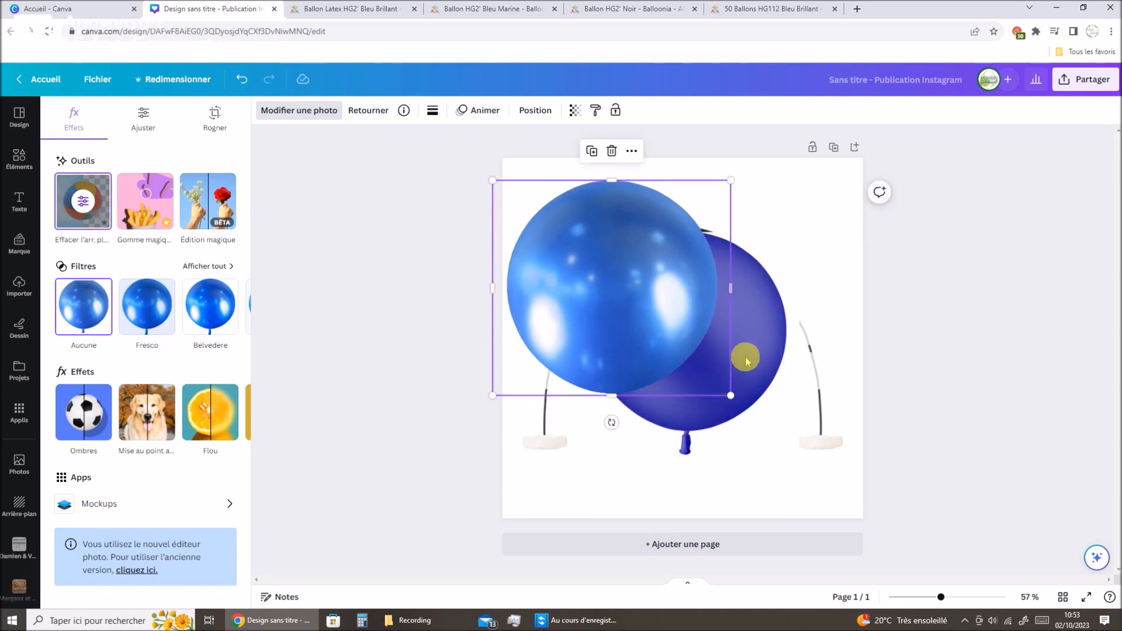
Step: Crop the knots off the navy and black balloons and spread them beside the bright blue one
left_click_drag(746, 506, 741, 480)
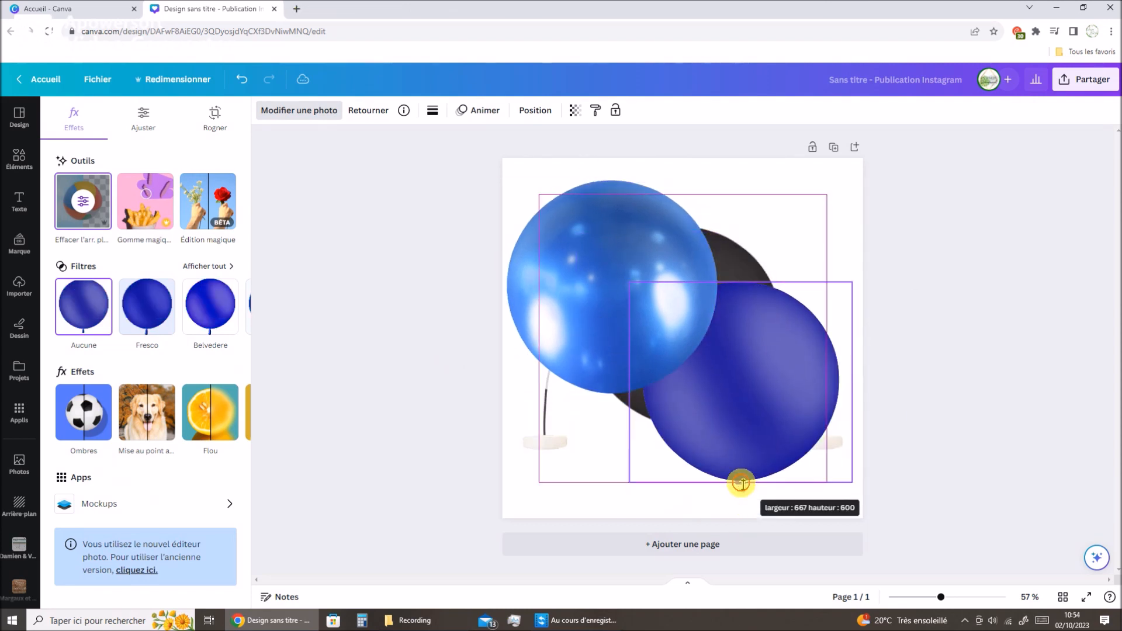
left_click(822, 388)
key("Delete")
left_click(756, 475)
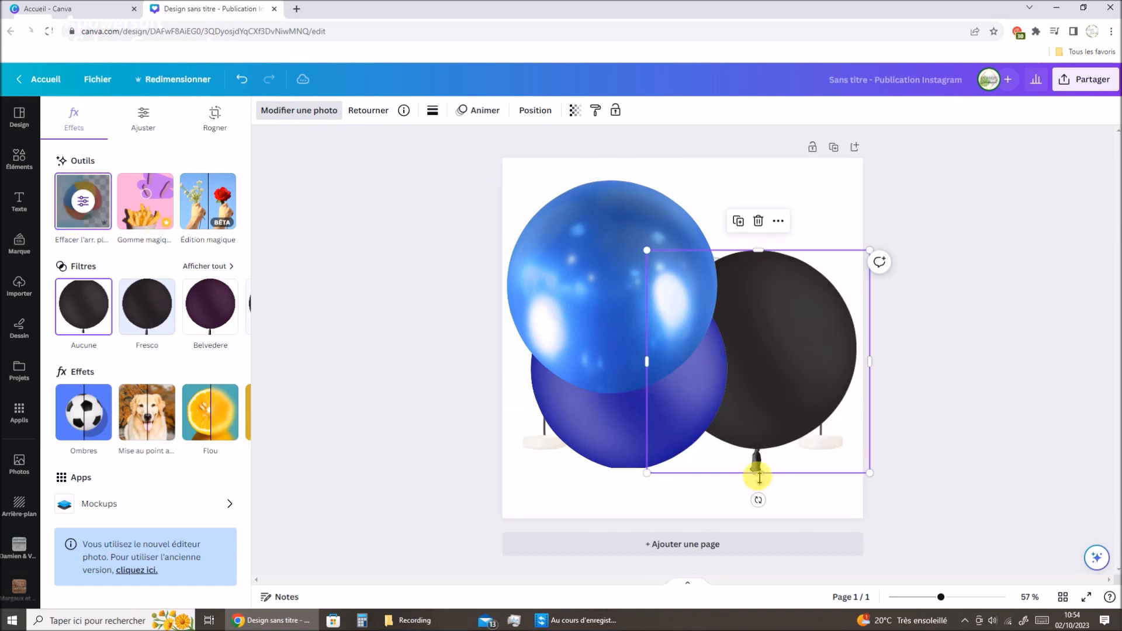
Step: Select the three balloons together and shrink them into a small cluster in the lower part of the page
left_click_drag(788, 493, 502, 315)
left_click_drag(753, 488, 688, 339)
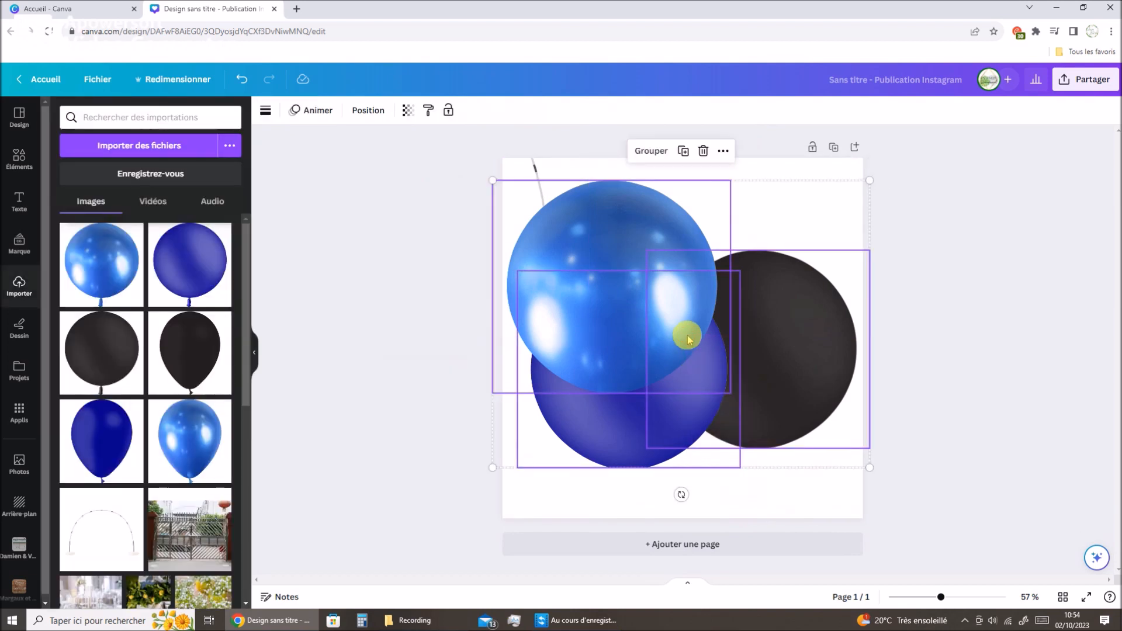
left_click_drag(874, 182, 656, 421)
left_click_drag(570, 269, 824, 403)
left_click_drag(626, 405, 688, 406)
Step: Lock only the position of the arch frame image
right_click(692, 371)
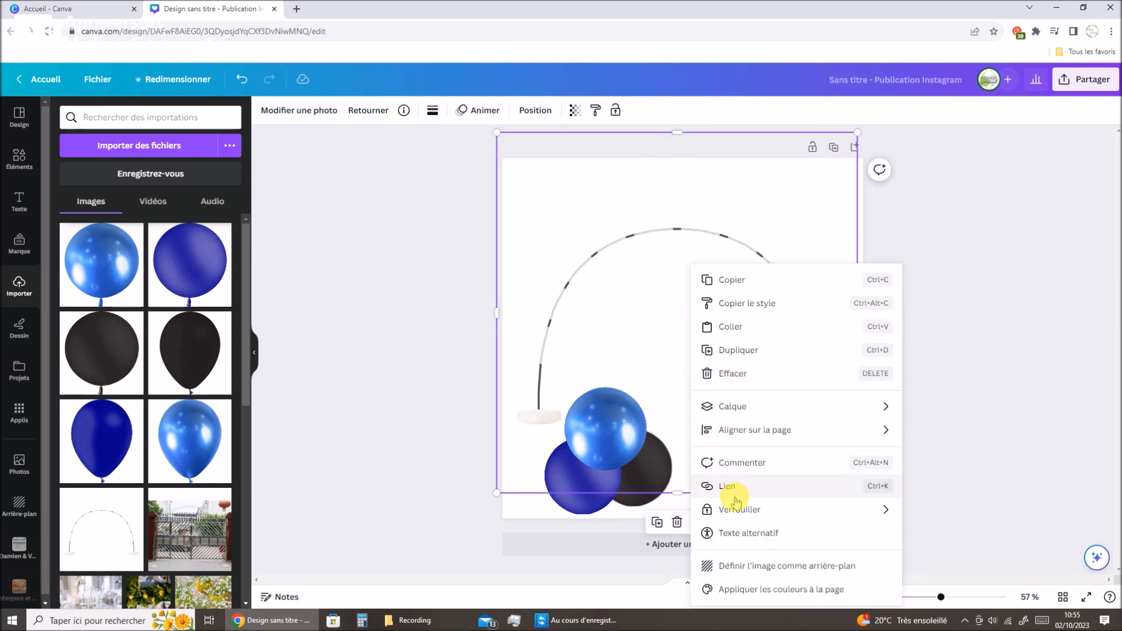
mouse_move(737, 509)
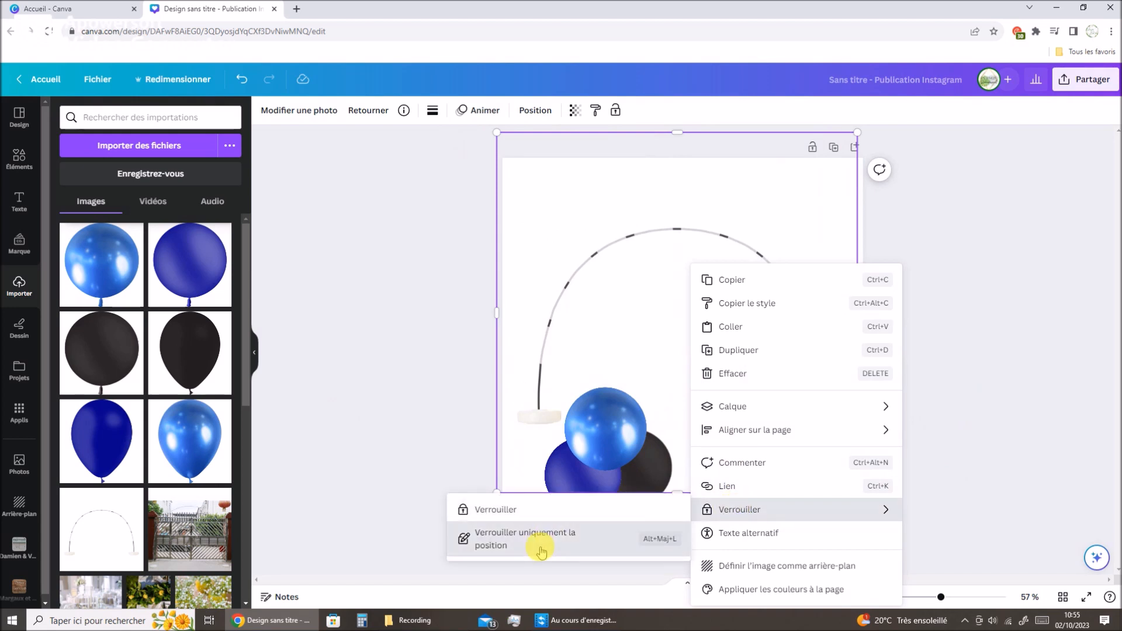
left_click(548, 538)
Step: Place the black and bright blue balloons side by side, slightly overlapping, beneath the middle of the arch
left_click(602, 446)
left_click_drag(681, 388, 568, 411)
left_click(670, 446)
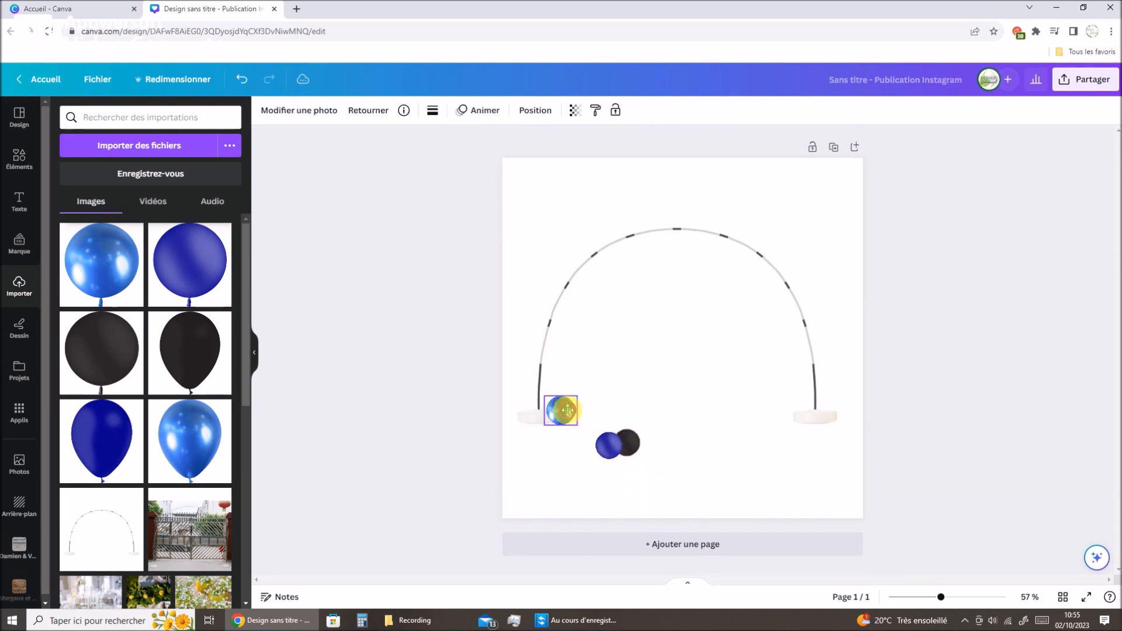
left_click_drag(628, 443, 693, 402)
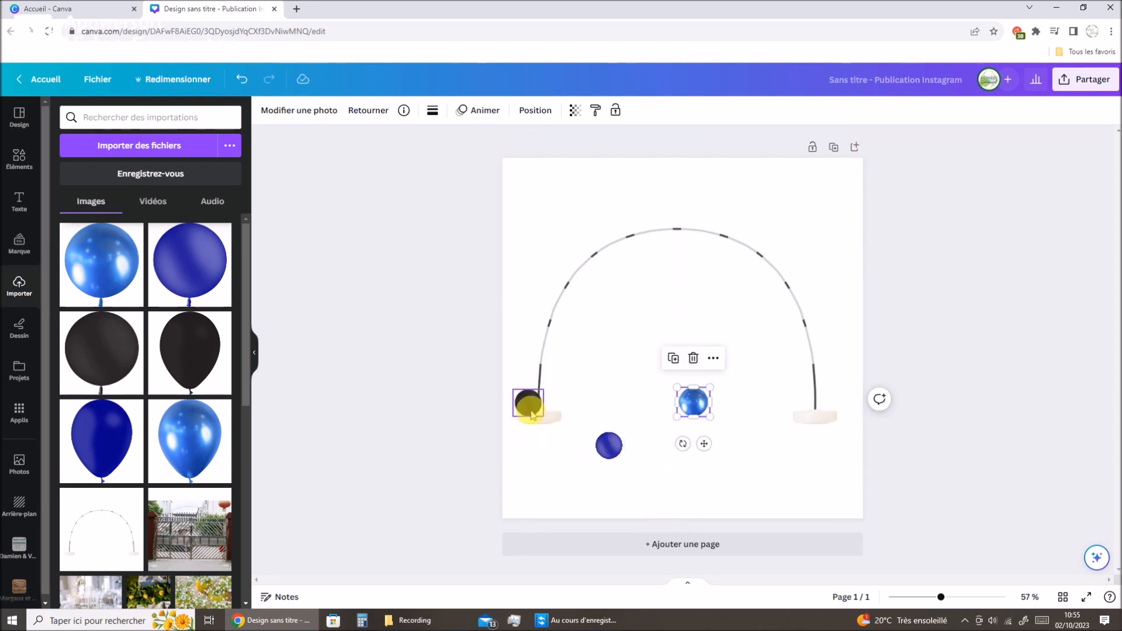
left_click_drag(530, 407, 656, 415)
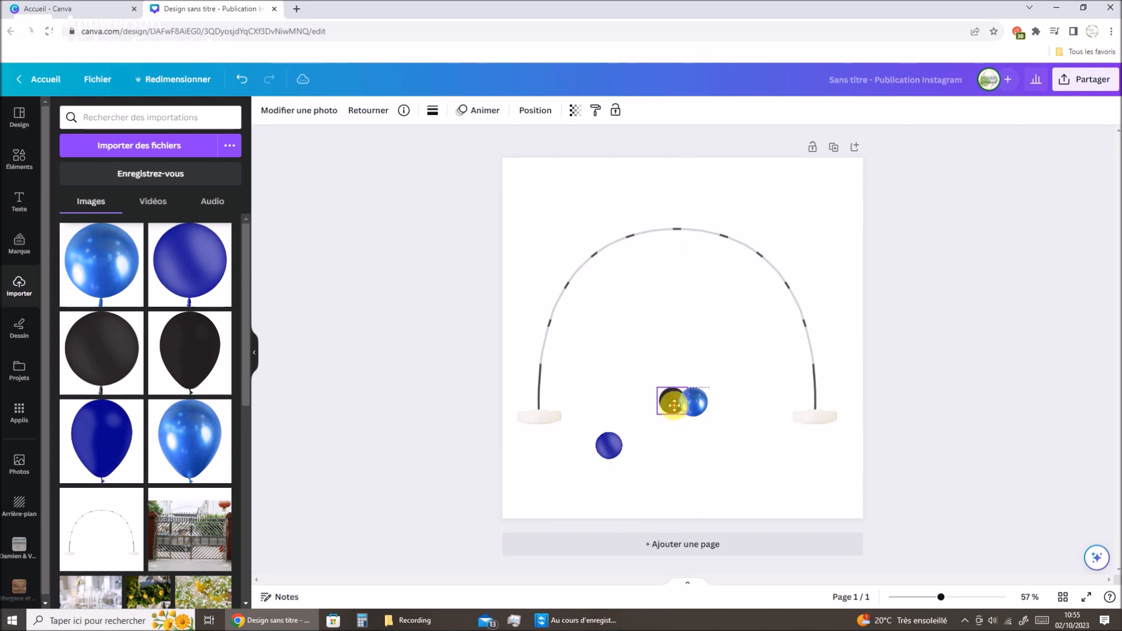
left_click(728, 416)
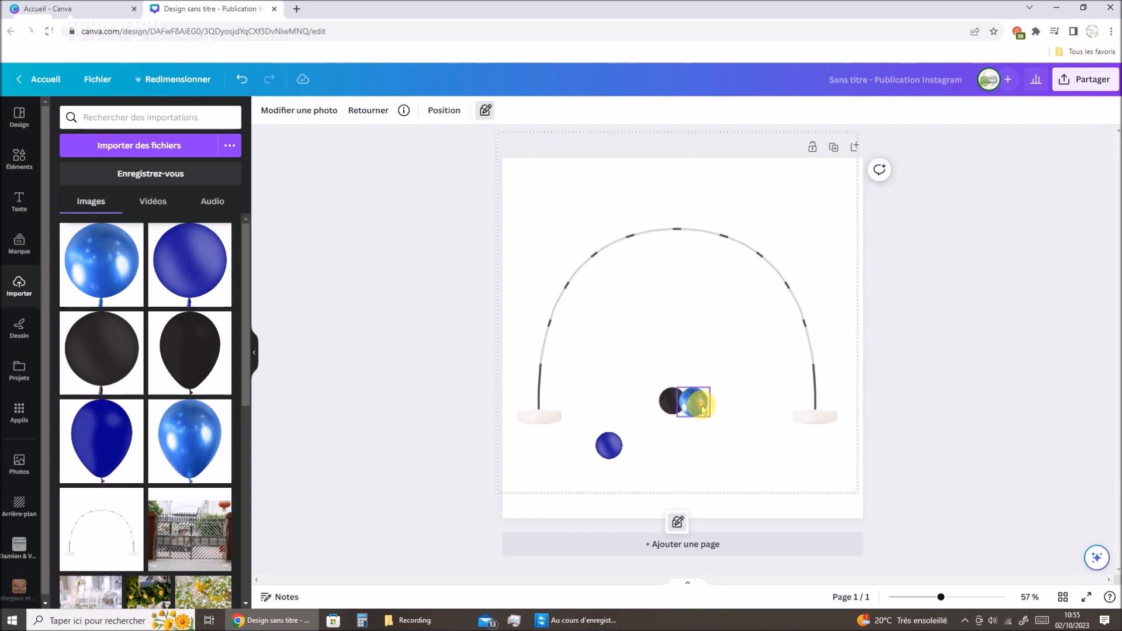
left_click(702, 408)
left_click_drag(703, 403, 703, 403)
left_click(724, 403)
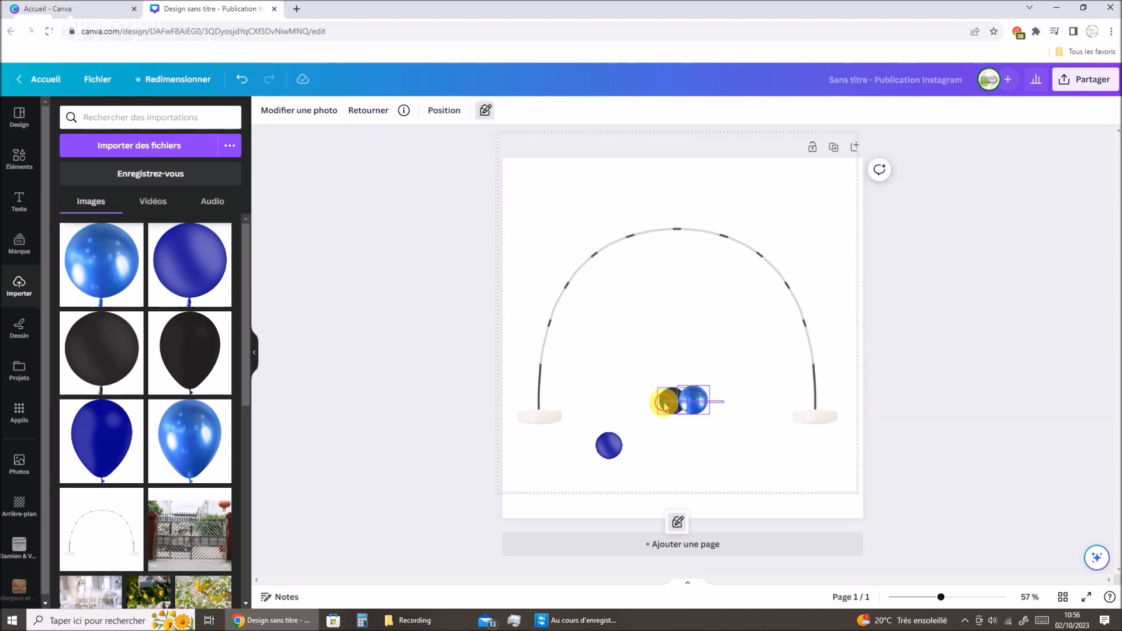
Step: Select the black and bright blue pair and lay out duplicated two-balloon pairs in the space below the arch
left_click(664, 402, "shift")
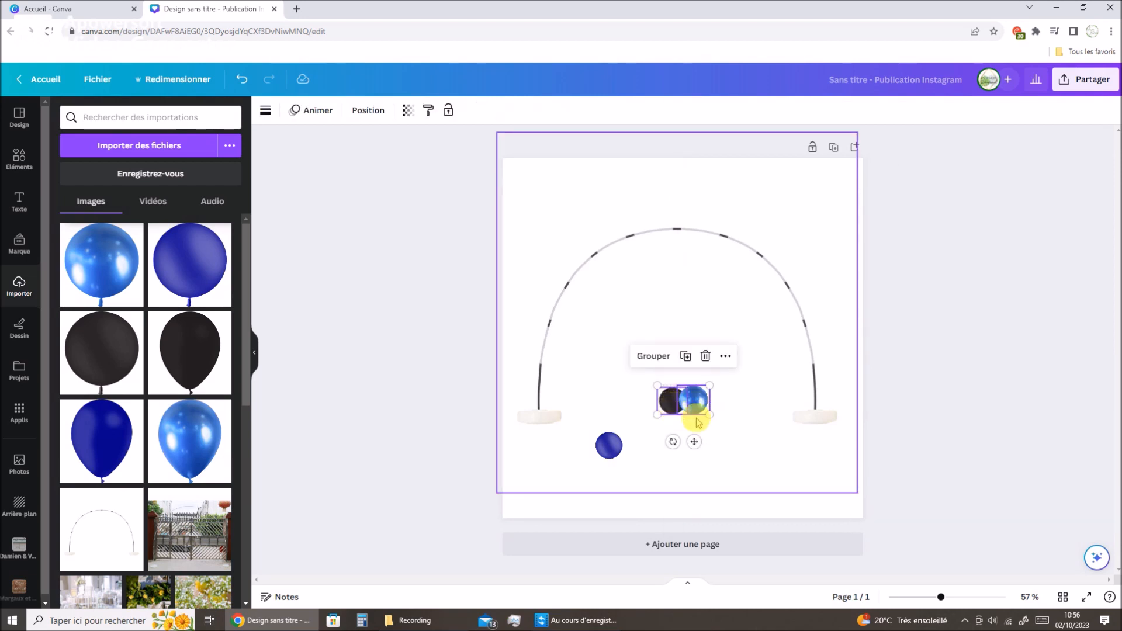
left_click_drag(697, 445, 552, 445)
left_click(571, 463)
left_click(670, 408)
left_click_drag(671, 408, 685, 443)
left_click(632, 480)
left_click_drag(697, 440, 669, 460)
Step: Stack copies of the balloon pairs up the arch's left leg, starting from its base
left_click_drag(669, 438, 532, 376)
key("ctrl+c")
key("ctrl+v")
key("ctrl+v")
left_click_drag(609, 444, 542, 356)
left_click(613, 458)
left_click_drag(613, 458, 542, 330)
Step: Add a black and bright blue pair on top of the balloon stack on the arch's left leg
left_click(561, 461)
left_click_drag(678, 468, 700, 439)
key("ctrl+v")
left_click_drag(704, 422, 540, 326)
left_click(654, 381)
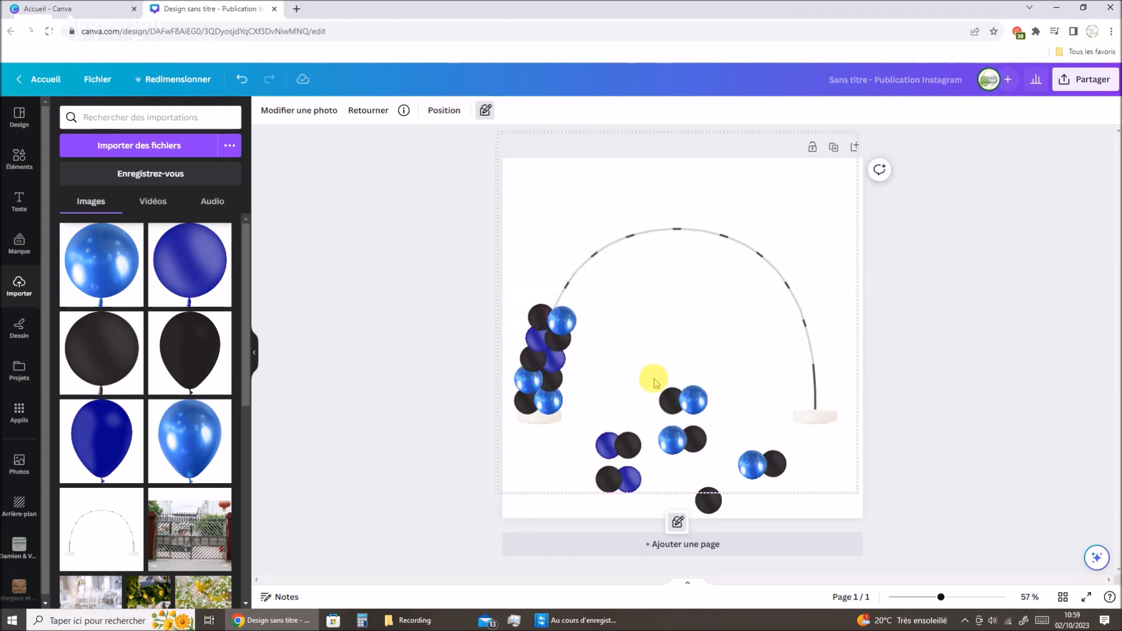
Step: Add a bright blue and black pair tilted about 21° to the garland, with a black and navy pair above it
key("ctrl+v")
left_click_drag(681, 455, 561, 300)
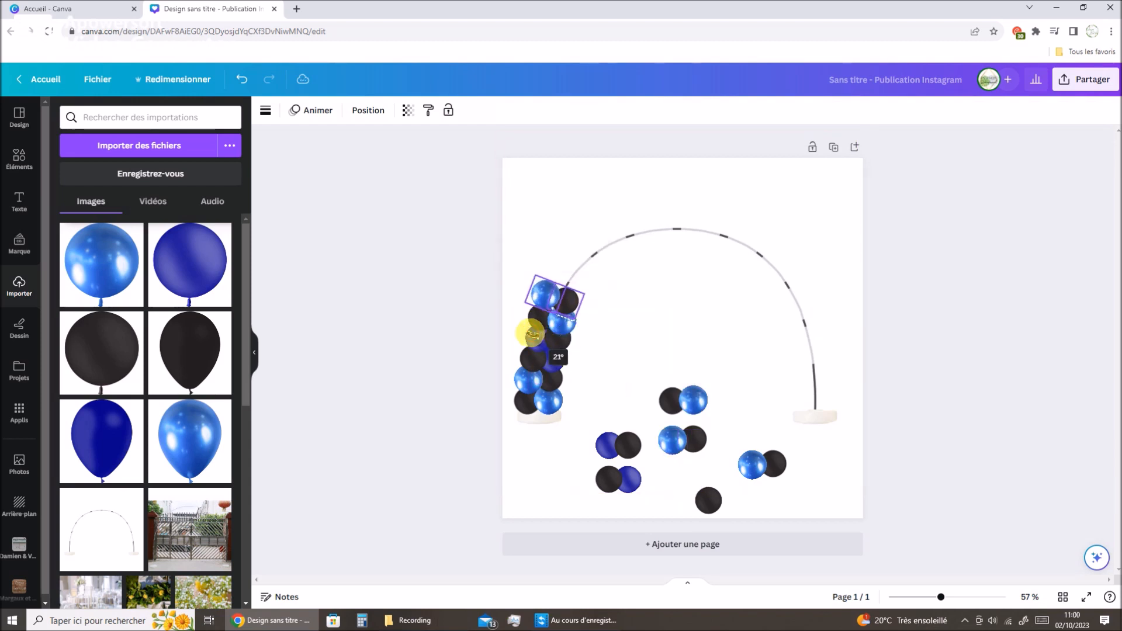
key("ctrl+v")
left_click_drag(643, 476, 563, 275)
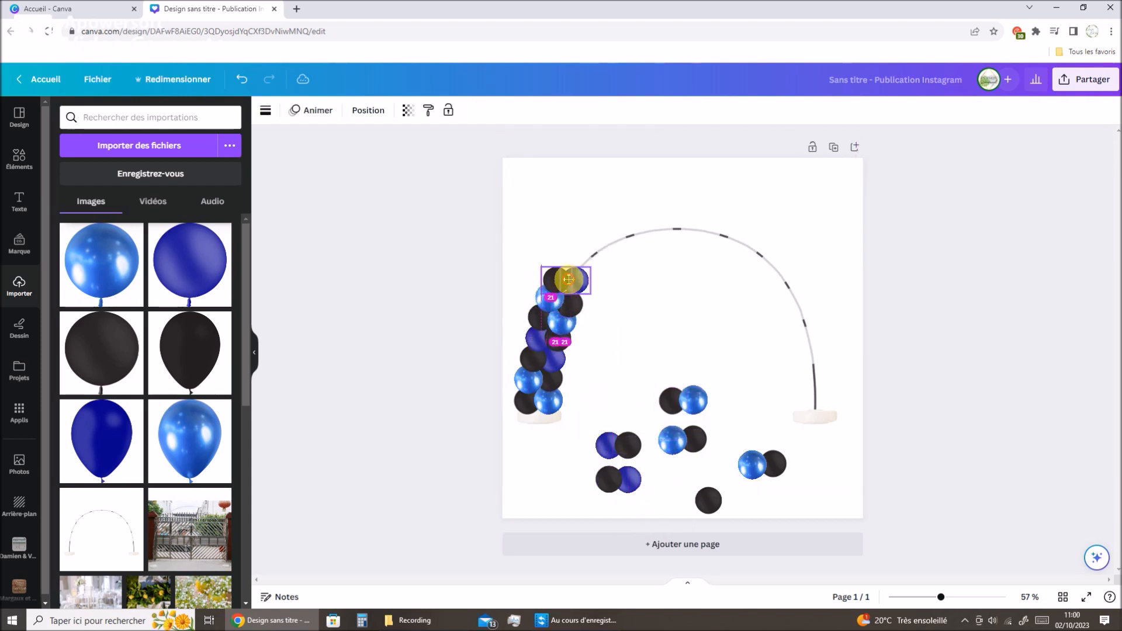
Step: Place a tilted navy and black pair at the garland's upper end, following the arch's curve
left_click(685, 475)
left_click_drag(609, 447, 574, 258)
left_click(676, 460)
left_click_drag(549, 319, 546, 258)
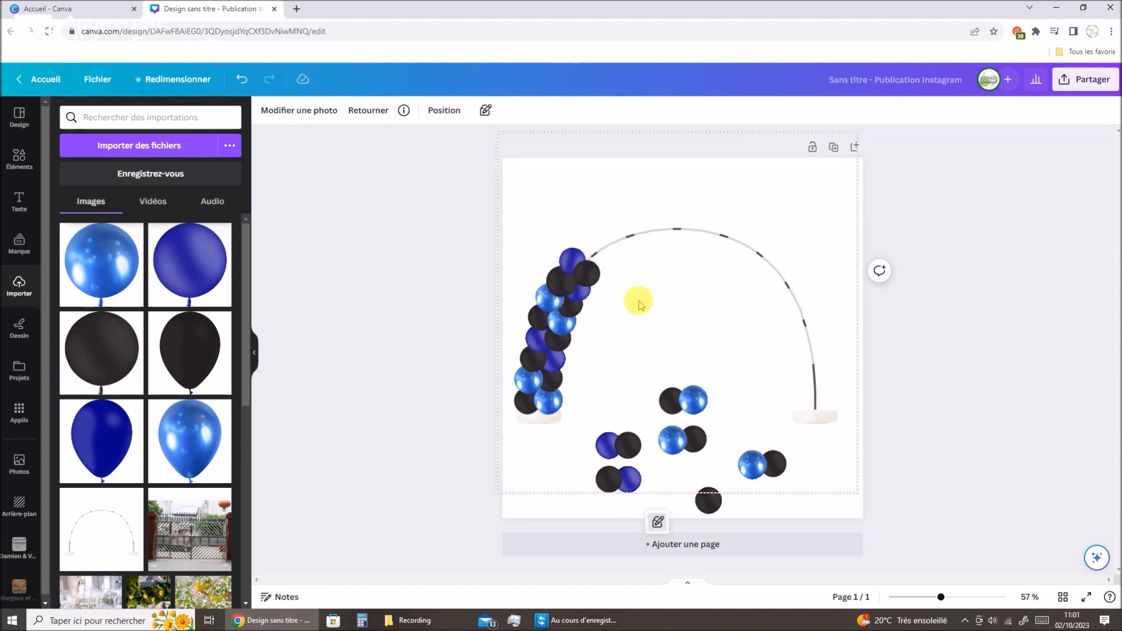
Step: Extend the garland's upper end with a single bright blue balloon and an overlapping black balloon
left_click(575, 270)
left_click_drag(599, 275, 669, 316)
left_click_drag(594, 250, 650, 358)
left_click(701, 471)
left_click(588, 249)
left_click_drag(649, 313, 613, 264)
left_click(656, 288)
left_click(592, 247)
Step: Adjust the top black balloon's placement and add another bright blue and black balloon along the arch
left_click(534, 110)
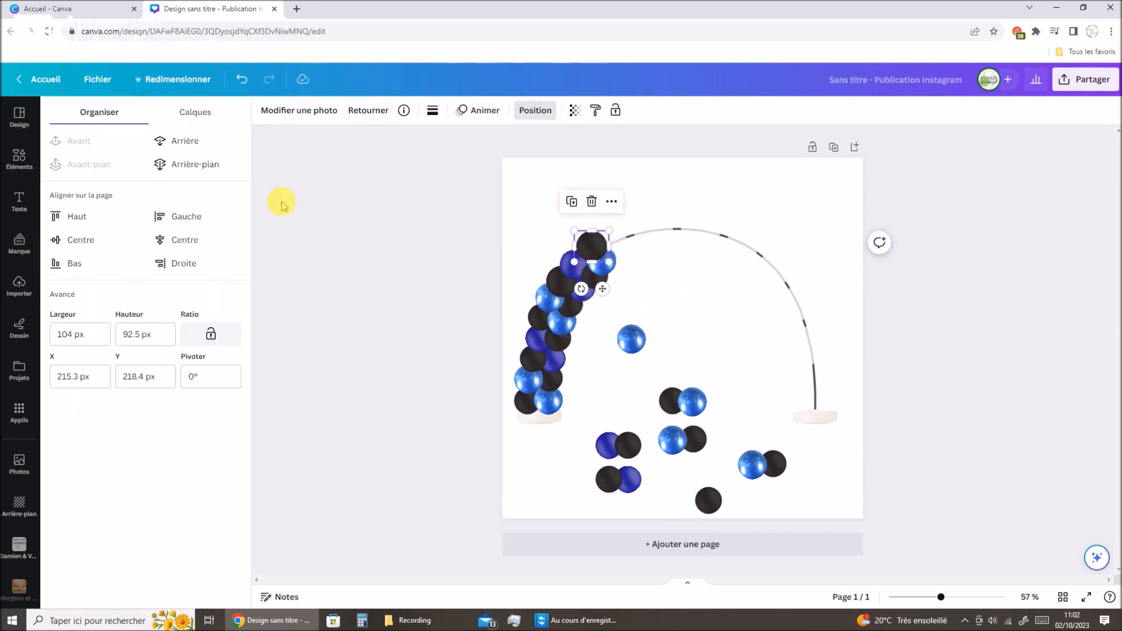
left_click(669, 302)
left_click_drag(594, 246, 591, 245)
left_click(611, 263)
left_click_drag(633, 340, 605, 234)
left_click_drag(708, 501, 609, 281)
Step: Split the spare navy and black pair and place both balloons at the garland's leading end near the arch's top
left_click_drag(608, 445, 628, 236)
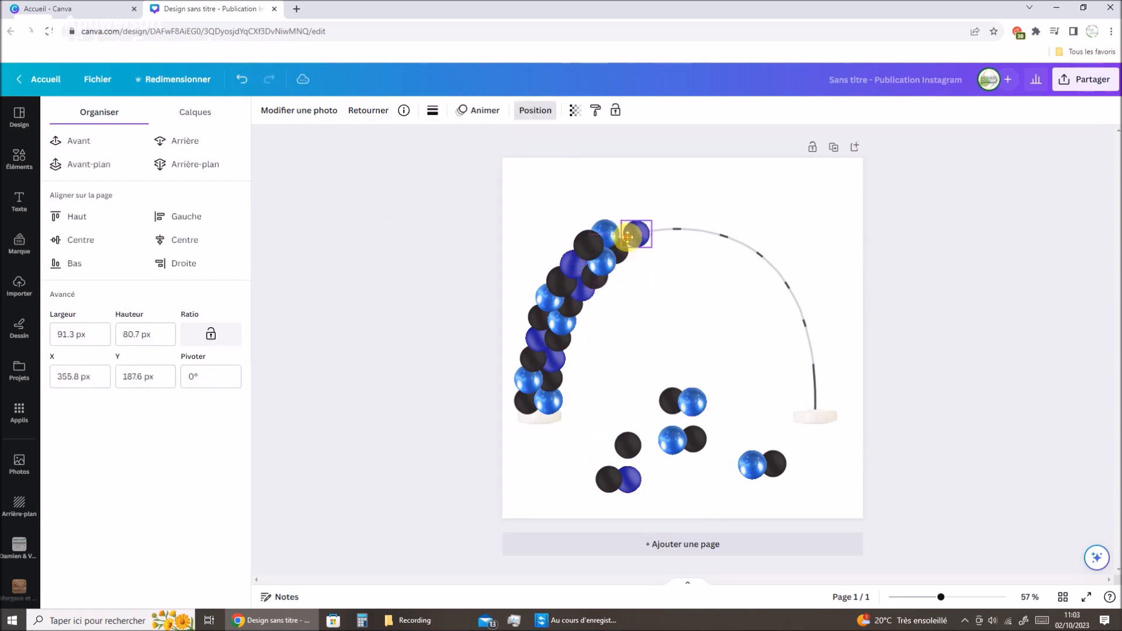
left_click_drag(637, 442, 652, 301)
left_click_drag(629, 222, 637, 245)
left_click(646, 261)
left_click(535, 110)
left_click(694, 363)
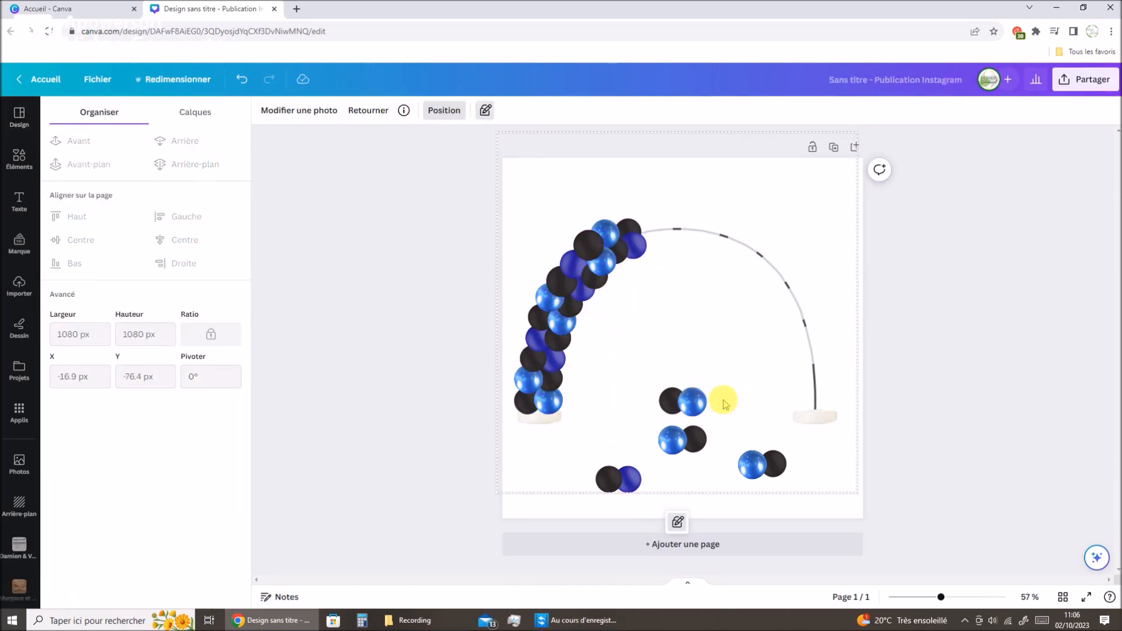
Step: Separate the spare balloon pairs and add a navy balloon with a black one below it at the garland's leading end
left_click_drag(643, 472, 621, 401)
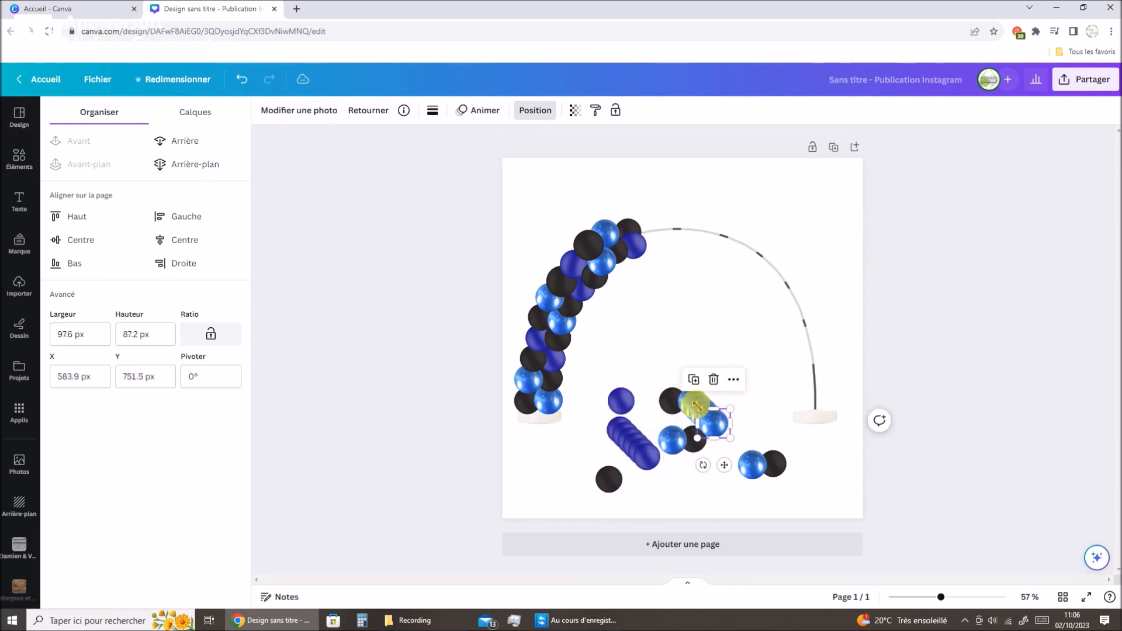
left_click(775, 462)
left_click_drag(774, 462, 639, 227)
left_click_drag(671, 401, 648, 241)
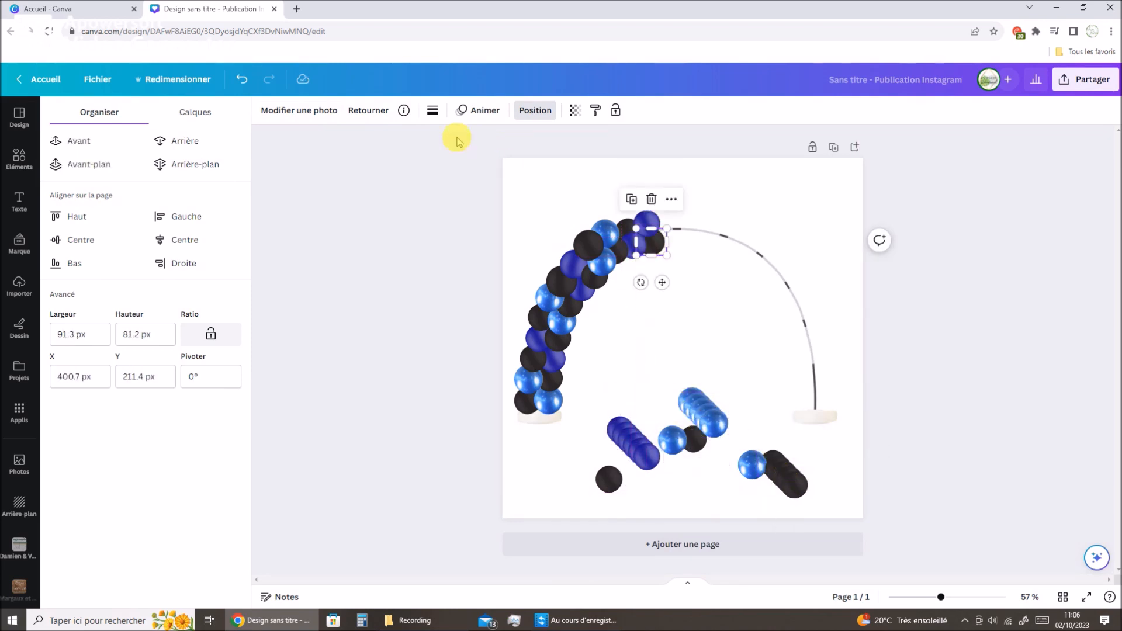
Step: Fine-tune the black balloons on the arch's left half and add a bright blue balloon at the garland's leading end
left_click(549, 395)
left_click(593, 296)
left_click(594, 296, "shift")
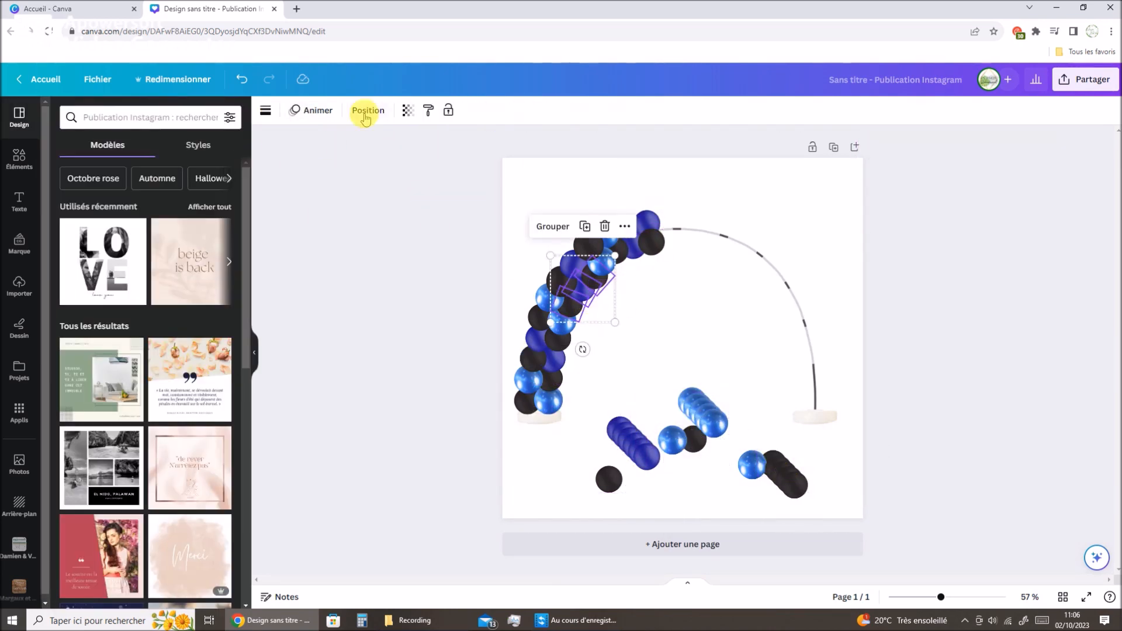
left_click_drag(649, 271, 669, 243)
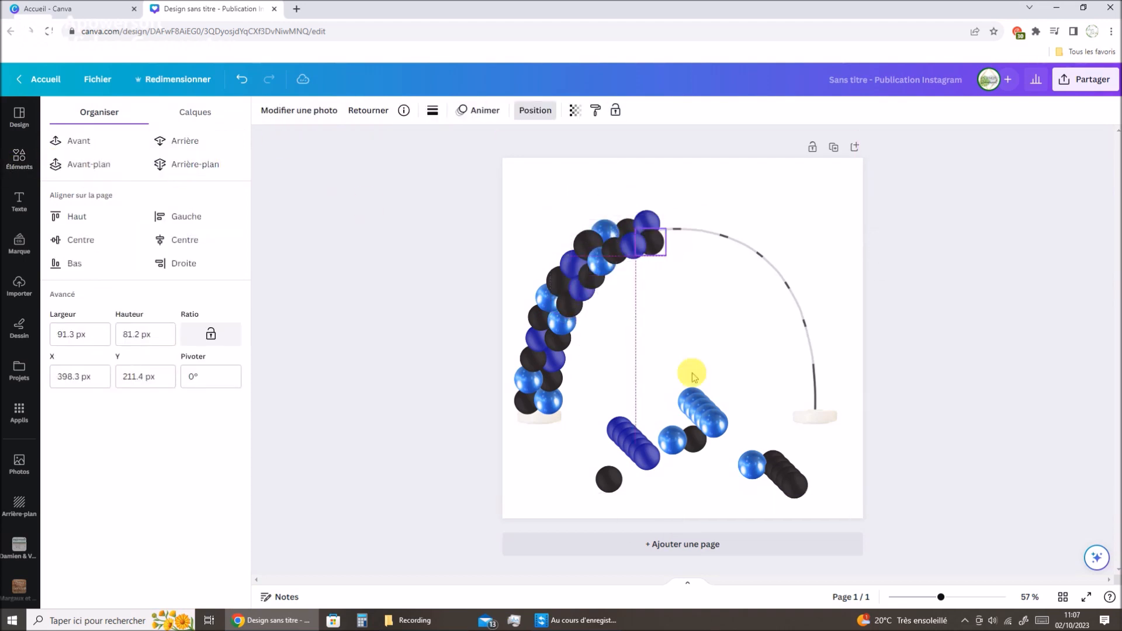
left_click_drag(646, 246, 672, 243)
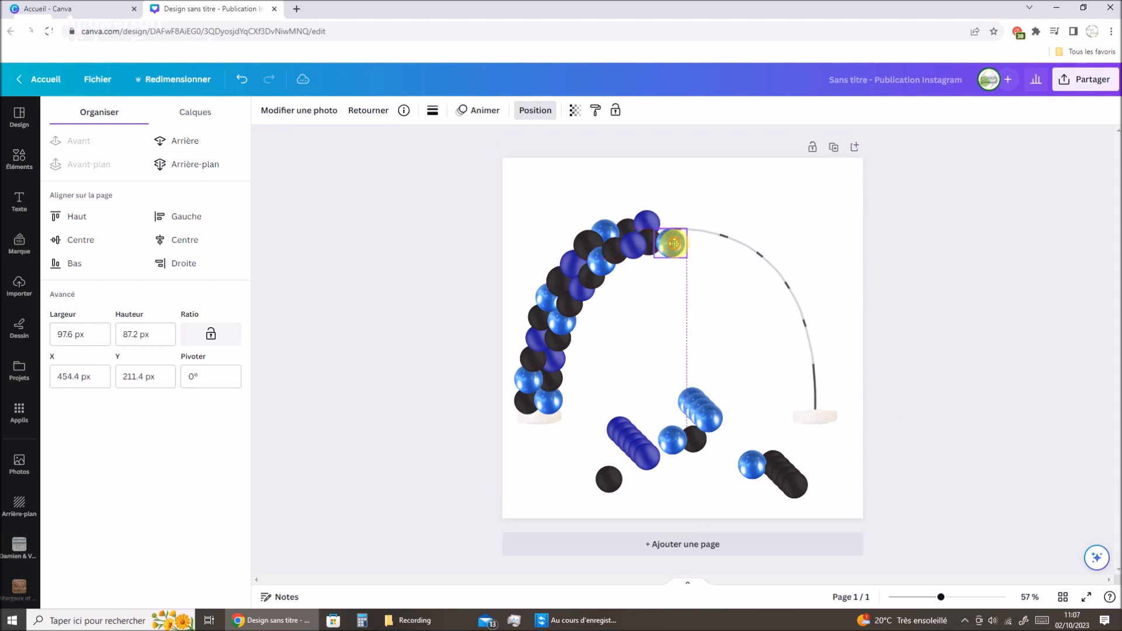
Step: Start the balloon column on the arch's right foot with spare black and bright blue balloons
left_click(732, 381)
left_click_drag(798, 477, 828, 399)
left_click_drag(751, 464, 802, 403)
left_click_drag(708, 416, 806, 396)
left_click_drag(789, 478, 804, 364)
Step: Build the right column higher with spare black and blue balloons, adjusting the stacking order where they overlap
left_click_drag(673, 439, 747, 425)
left_click_drag(785, 475, 820, 347)
left_click(89, 164)
left_click_drag(693, 438, 796, 321)
left_click_drag(775, 465, 822, 340)
left_click(836, 333)
Step: Extend the right column up the frame with bright blue and black balloons
left_click_drag(699, 406, 822, 266)
left_click(788, 320)
left_click_drag(783, 316, 818, 321)
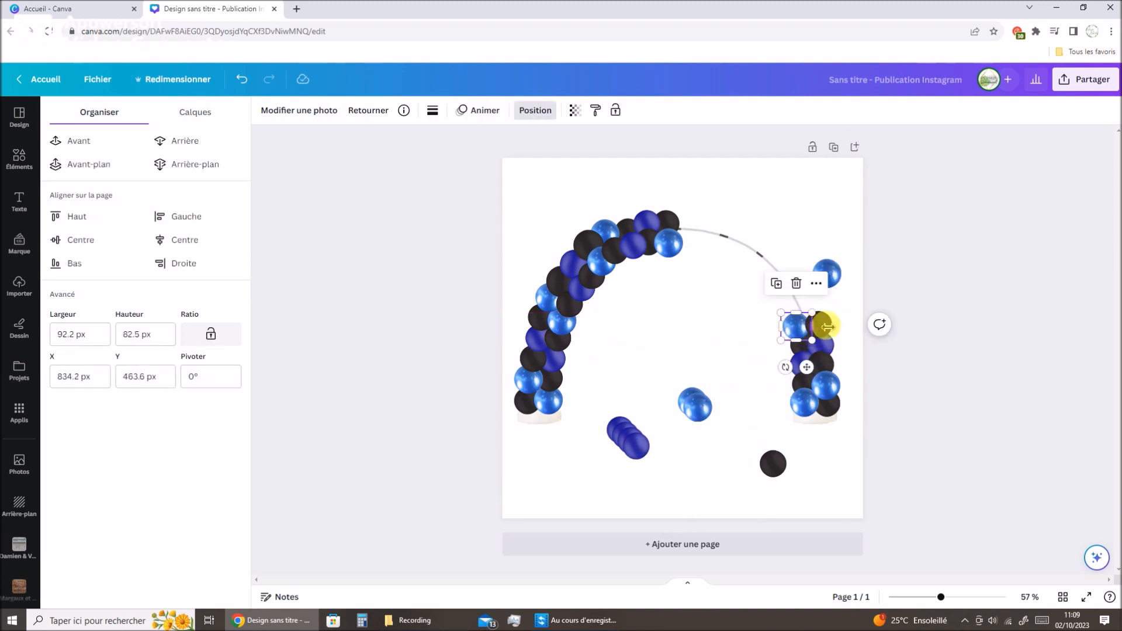
left_click_drag(698, 408, 812, 301)
left_click_drag(776, 463, 791, 307)
Step: Continue the garland up the arch's right curve and paste three copies of the spare bright blue balloon
left_click_drag(809, 374, 749, 261)
left_click(693, 401)
key("ctrl+c")
key("ctrl+v")
key("ctrl+v")
key("ctrl+v")
Step: Arrange more balloons along the arch's upper right curve, extending the garland to near the top
left_click_drag(707, 417, 758, 237)
left_click_drag(776, 223, 774, 225)
left_click_drag(757, 244, 742, 222)
left_click_drag(724, 370, 697, 227)
Step: Bring the upper bright blue balloon at the base of the right column to the front
left_click(823, 389)
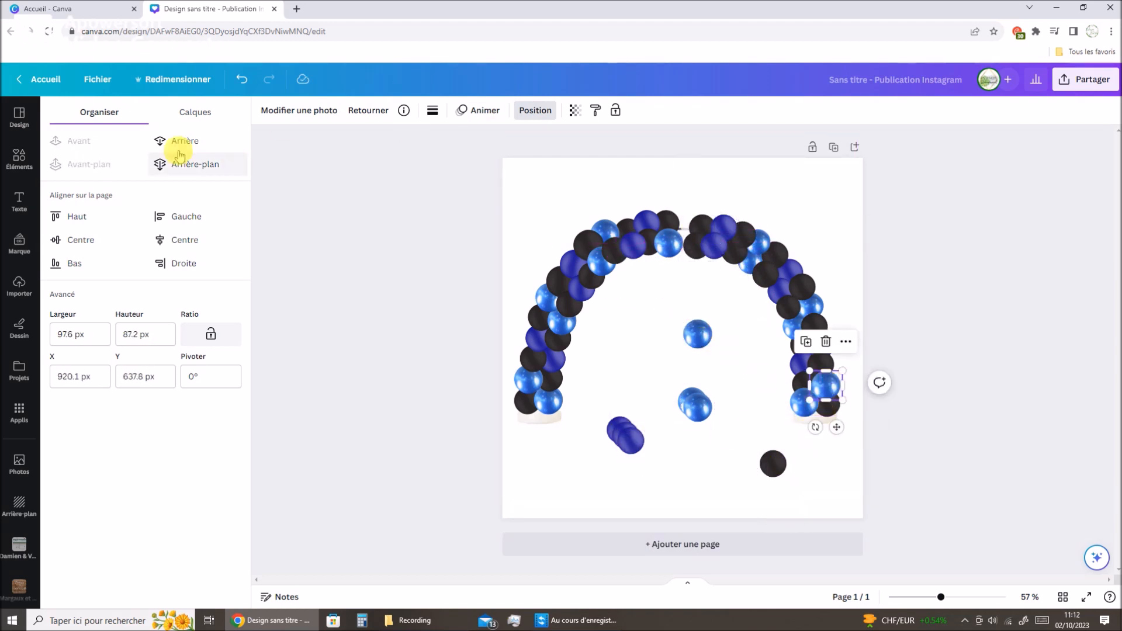
left_click(107, 151)
left_click(806, 346)
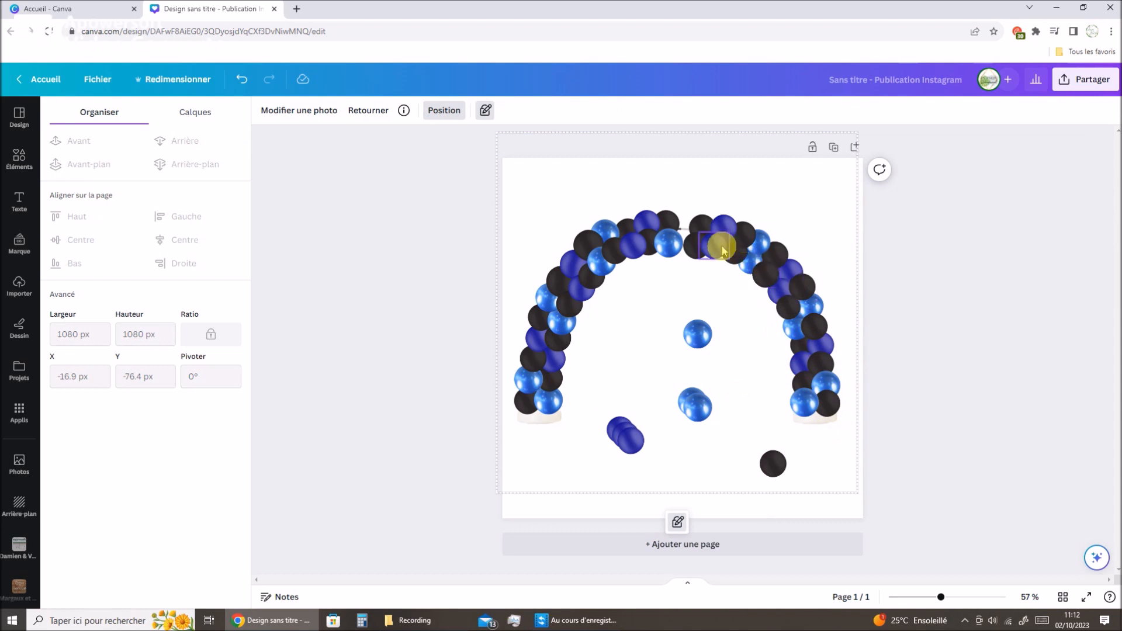
Step: Close the gap at the top of the arch with two stacked bright blue balloons
left_click_drag(744, 242, 681, 249)
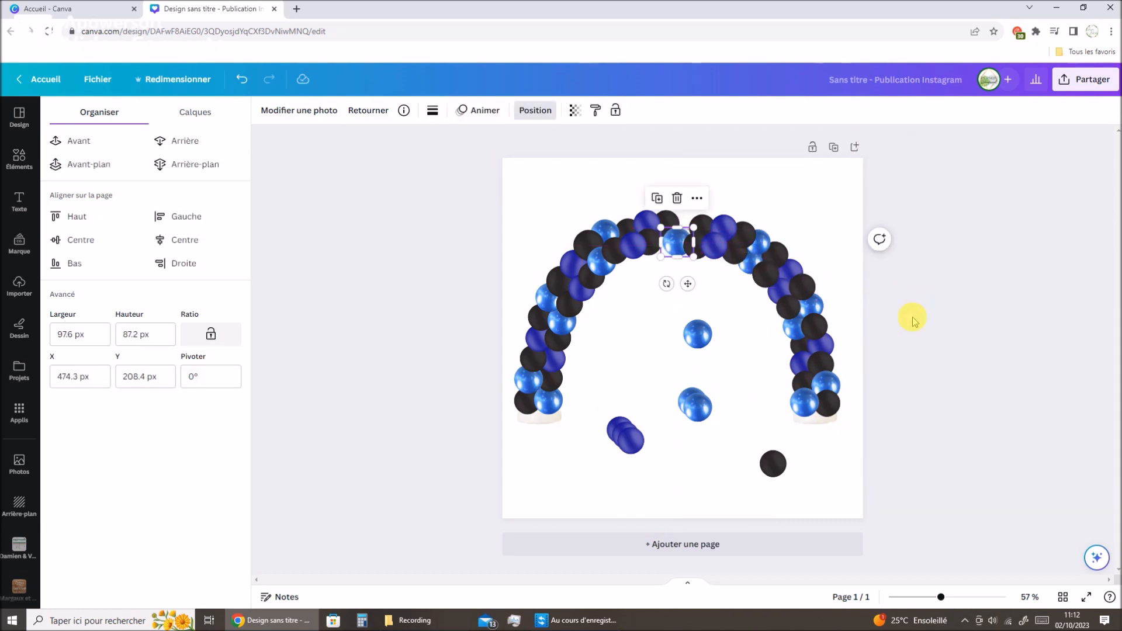
left_click(859, 303)
left_click_drag(697, 334, 681, 222)
left_click(728, 255)
Step: Reposition the outer balloons on the arch's left half to even out the garland's curve
left_click_drag(566, 408, 529, 351)
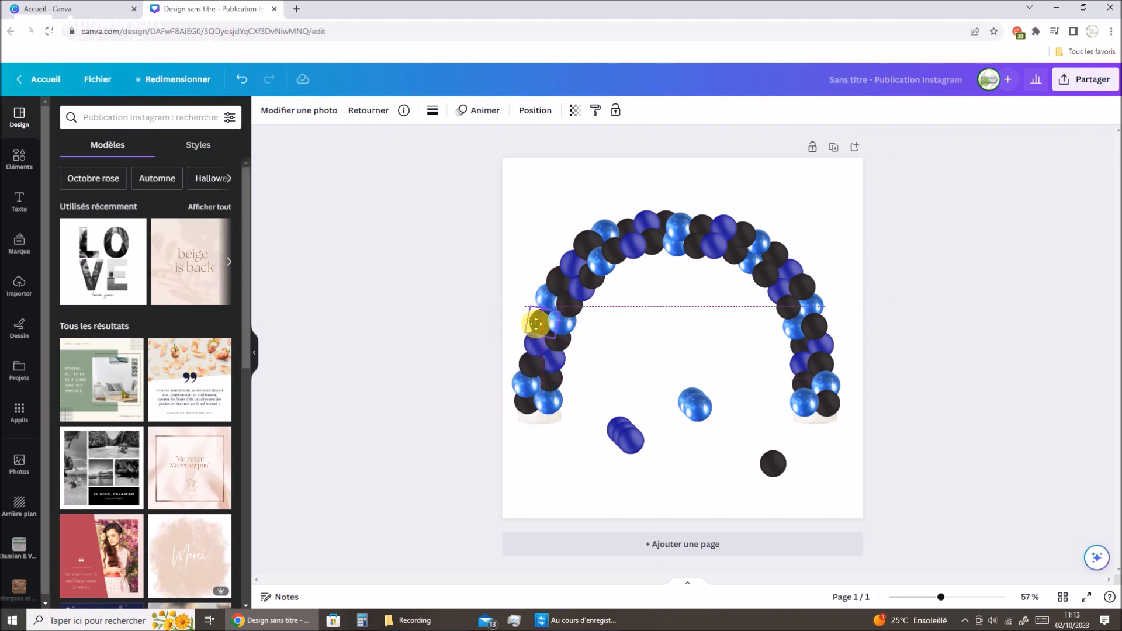
left_click(535, 110)
left_click_drag(600, 233, 643, 220)
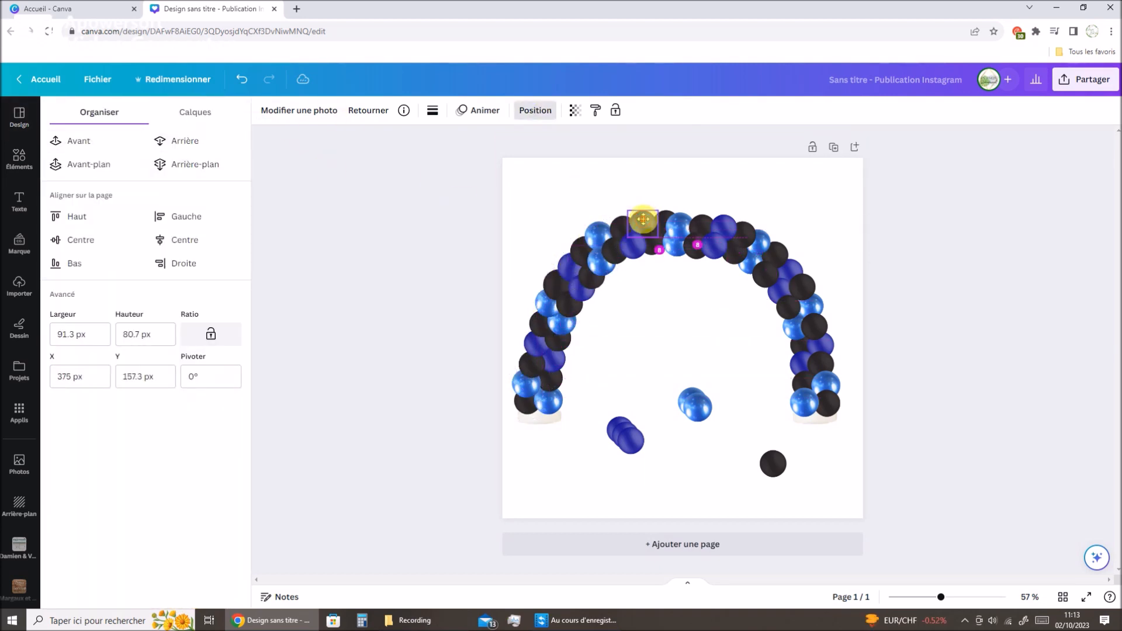
left_click(943, 454)
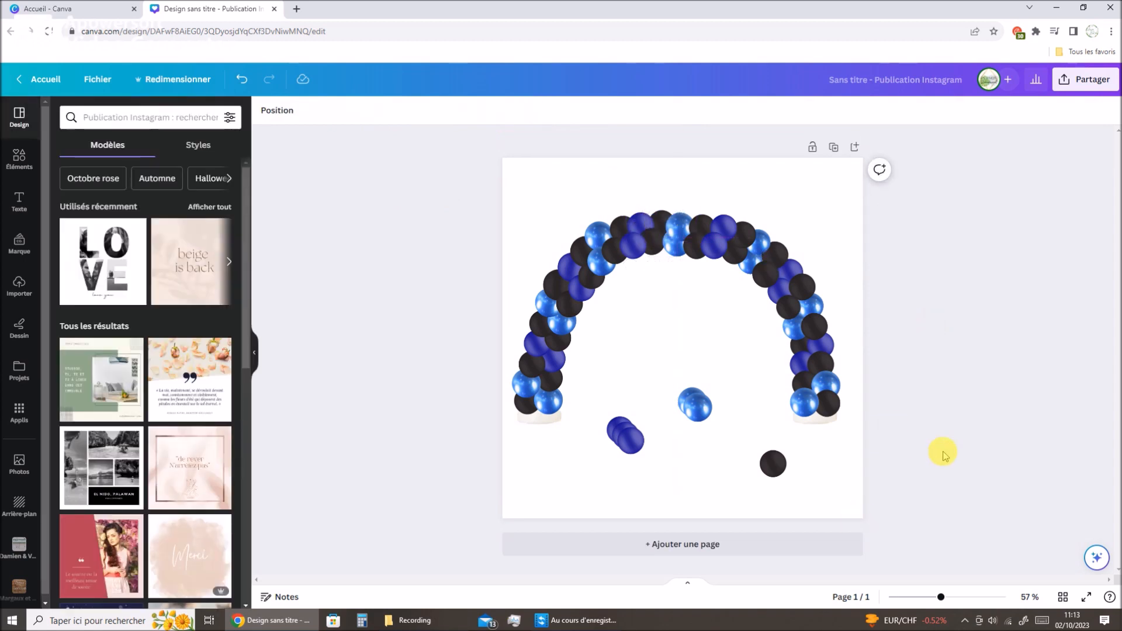
Step: Delete all the spare black, navy and bright blue balloons left below the arch
left_click_drag(806, 506, 619, 422)
key("Delete")
left_click_drag(739, 363, 601, 458)
key("Delete")
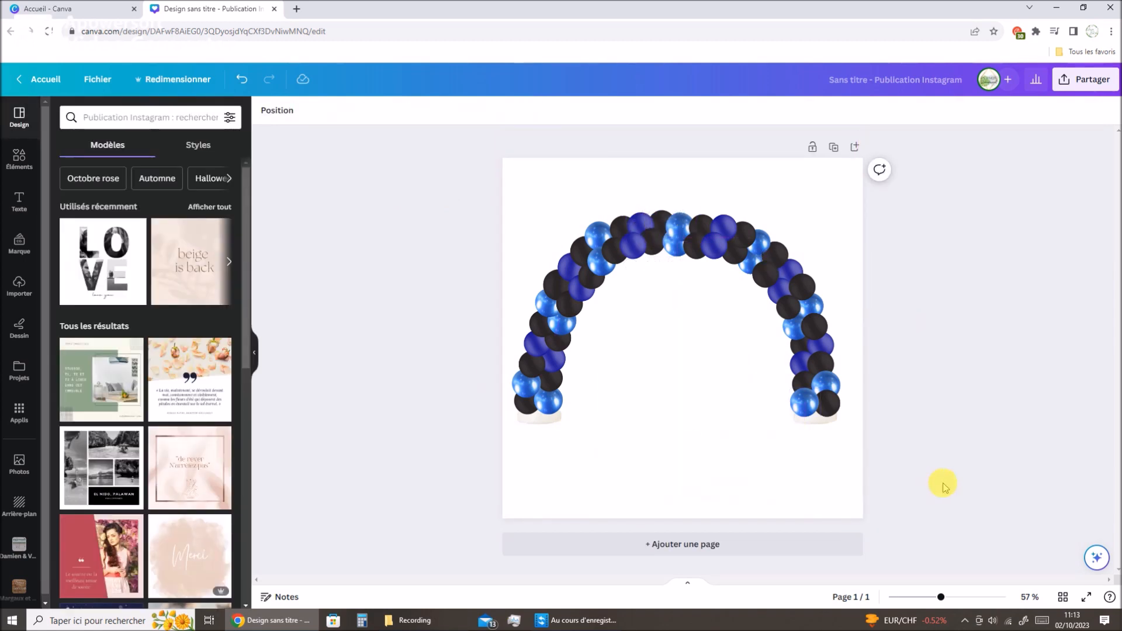
Step: Add the title "Arche Torsadée" at size 73.4 between the arch's feet, with a "Bleu / Noir" body text line beneath it
left_click(25, 209)
left_click(102, 204)
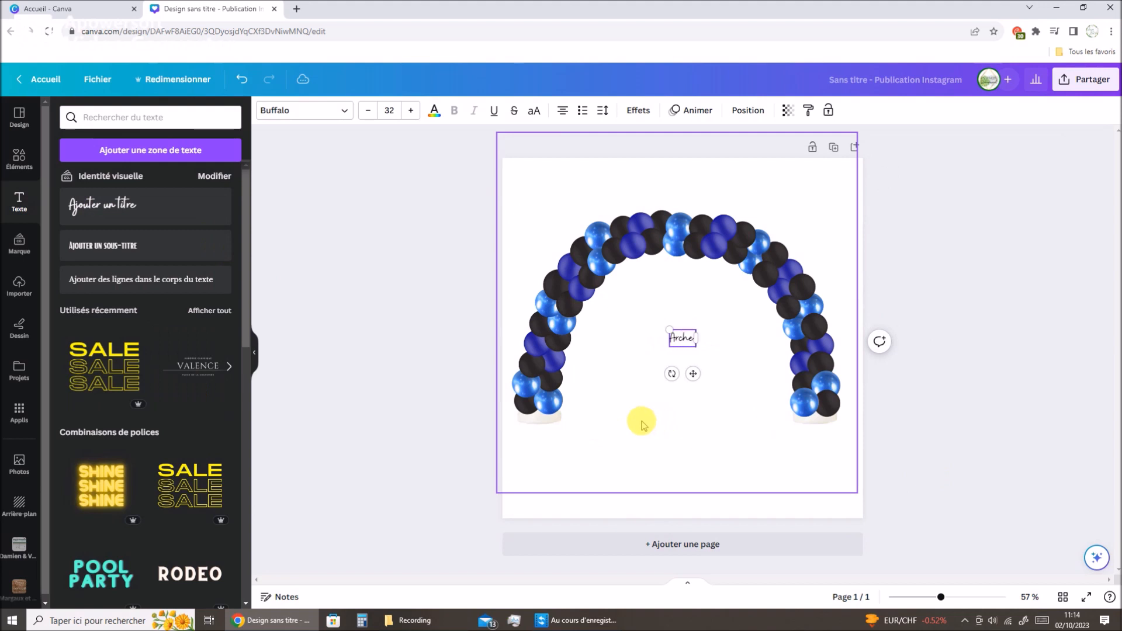
left_click_drag(652, 329, 576, 308)
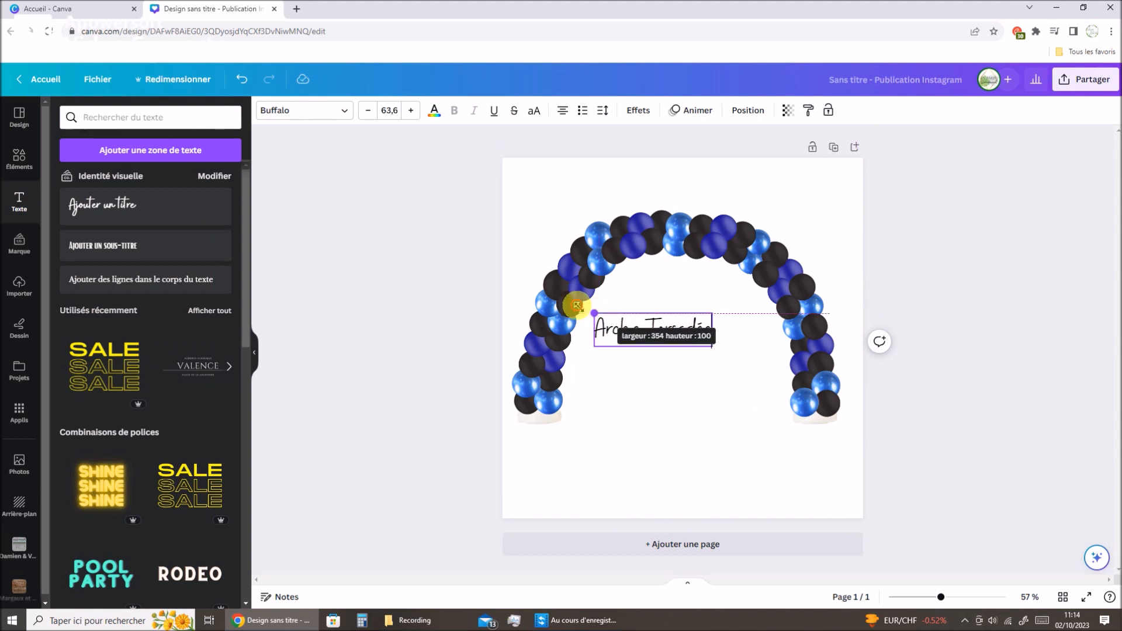
left_click(643, 370)
left_click_drag(664, 332, 696, 416)
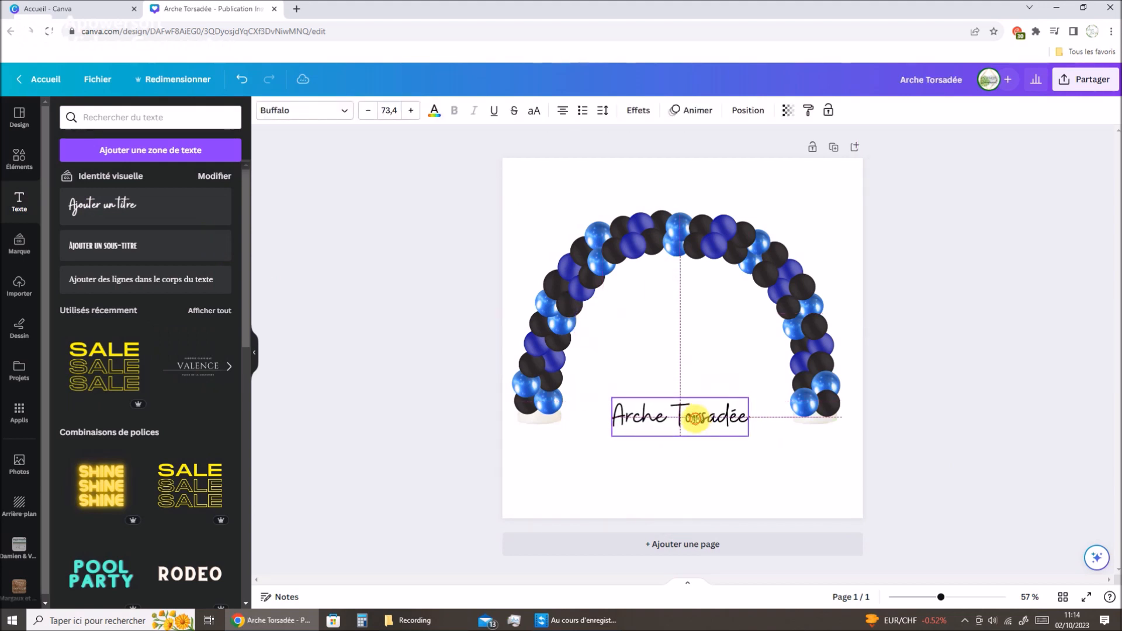
left_click(145, 280)
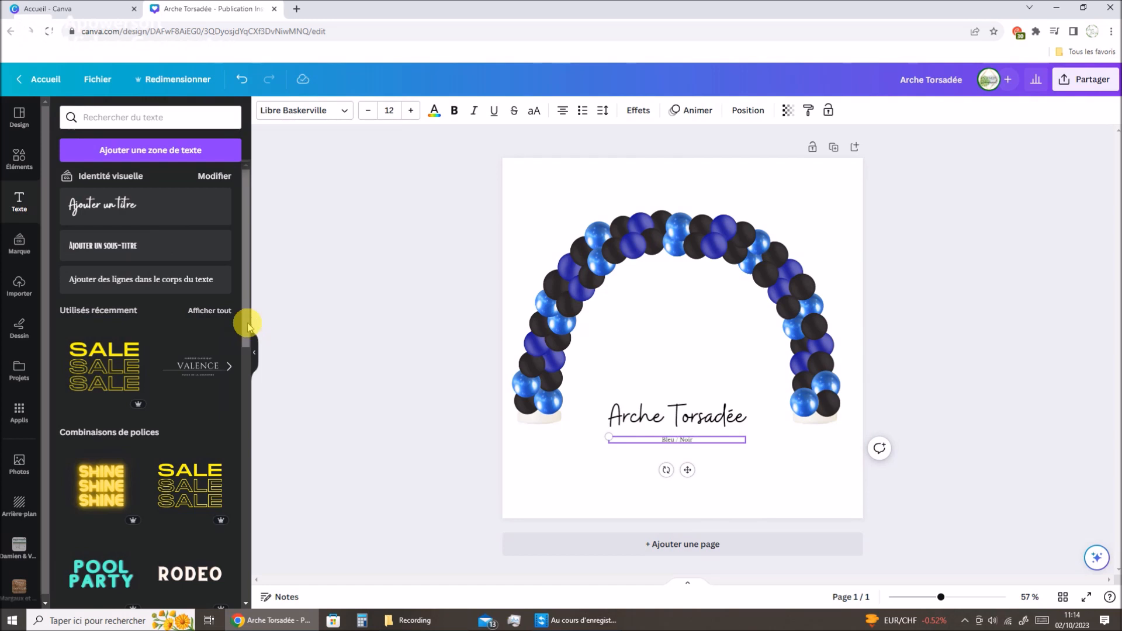
Step: Search the uploads for "logo", insert the transparent Evasion Événement logo and place it small and centred at the page's bottom
left_click(19, 285)
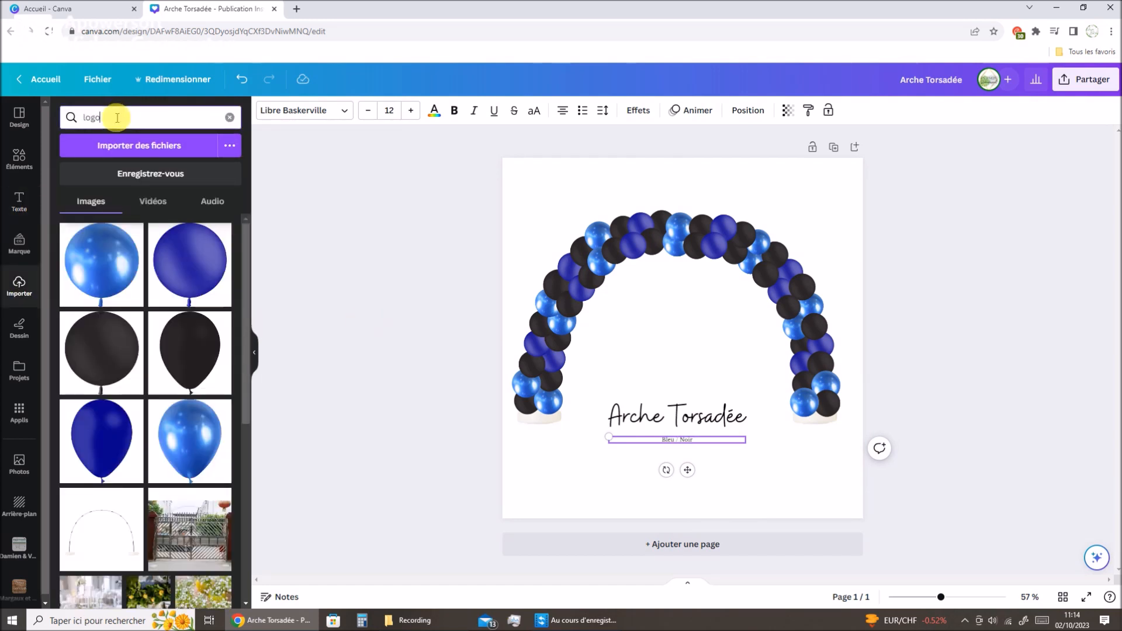
left_click(117, 117)
type("logo")
key("Return")
left_click(88, 232)
left_click_drag(801, 189, 681, 491)
left_click(976, 446)
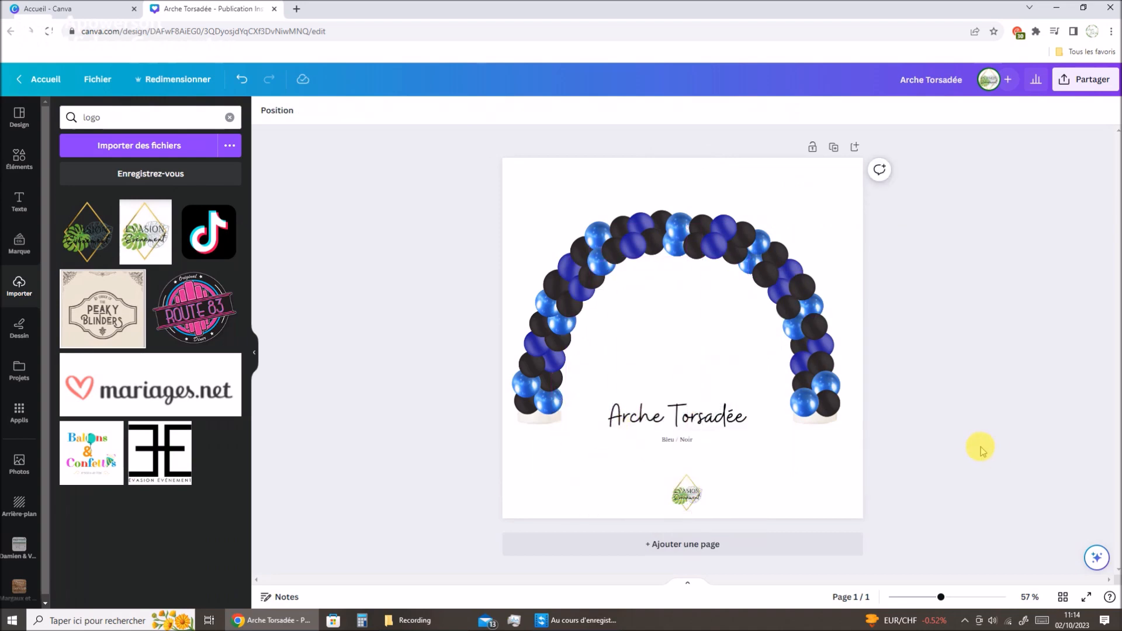